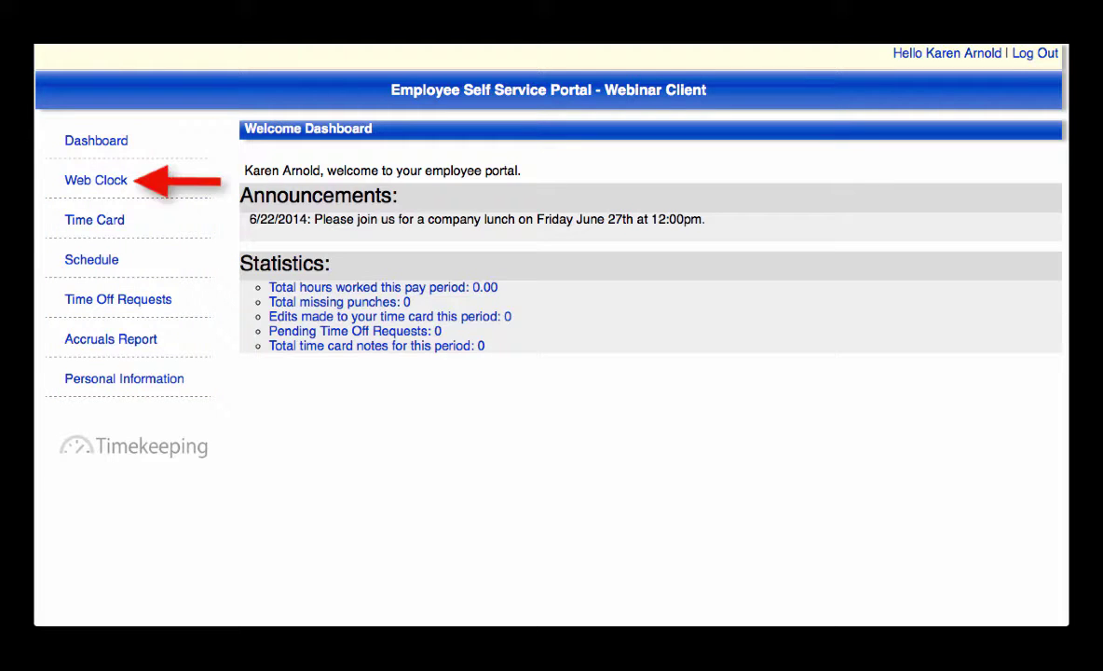
Step: Submit a Clock In punch on the Web Clock
click(97, 182)
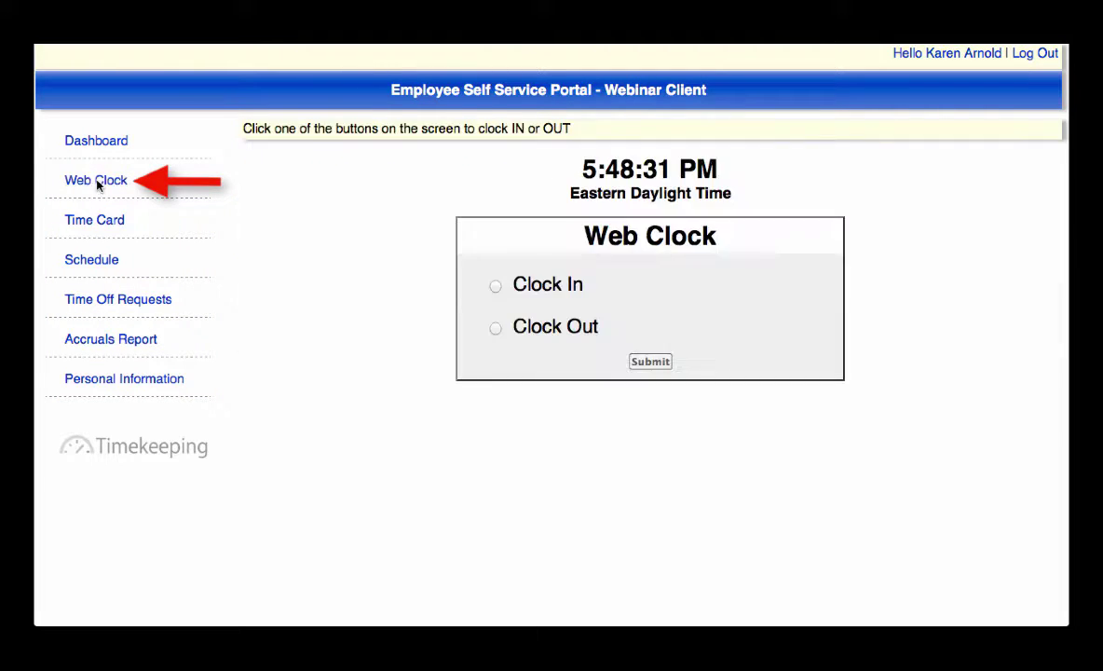
click(495, 286)
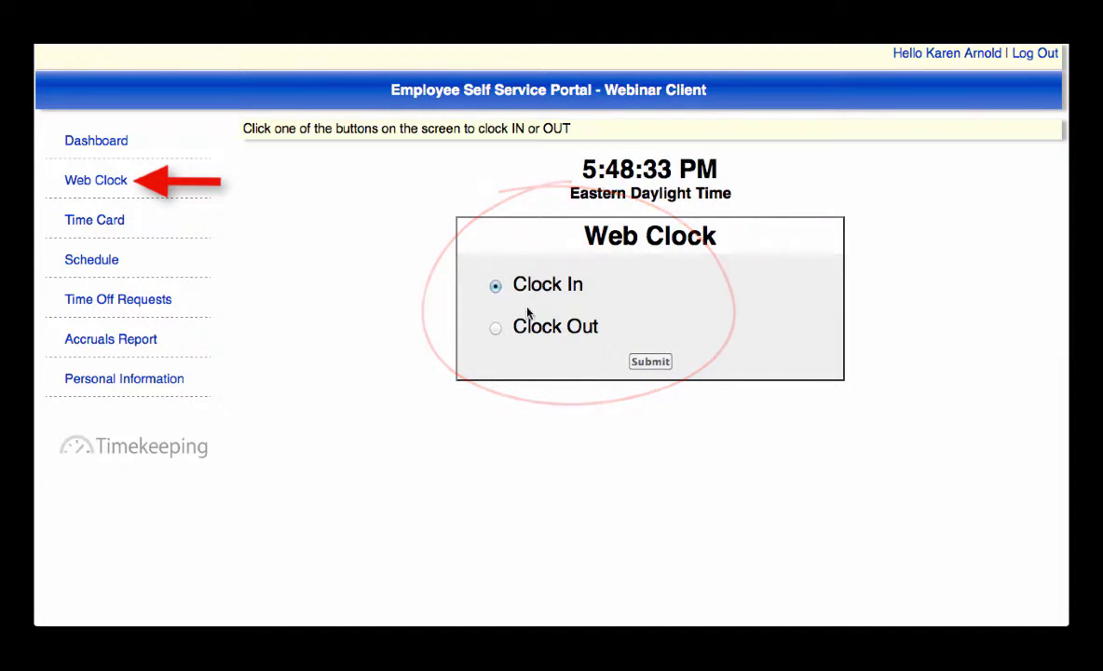
click(652, 362)
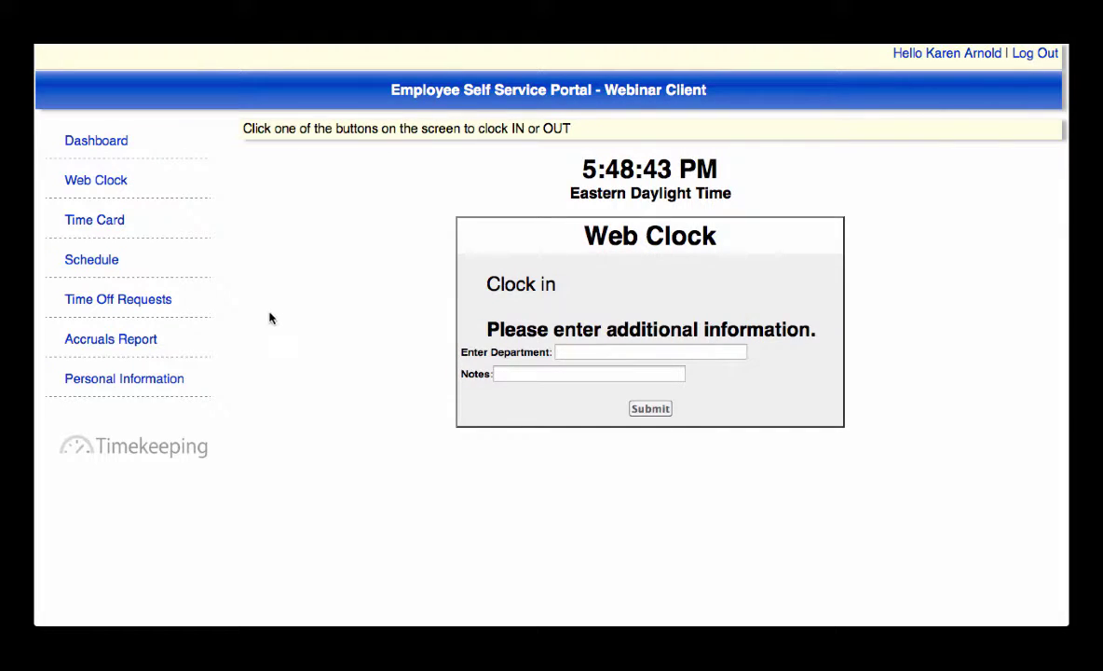
Step: Open the time card, check the approval status of the Mon 6/23 entry, and approve the selected entries
click(109, 223)
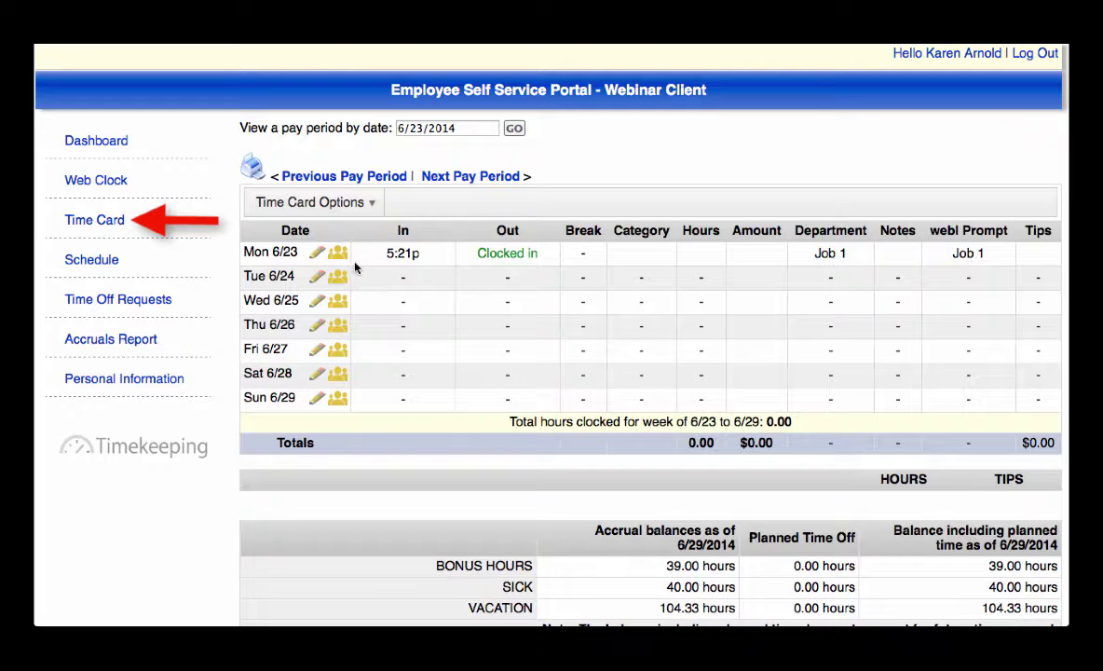
mouse_move(341, 277)
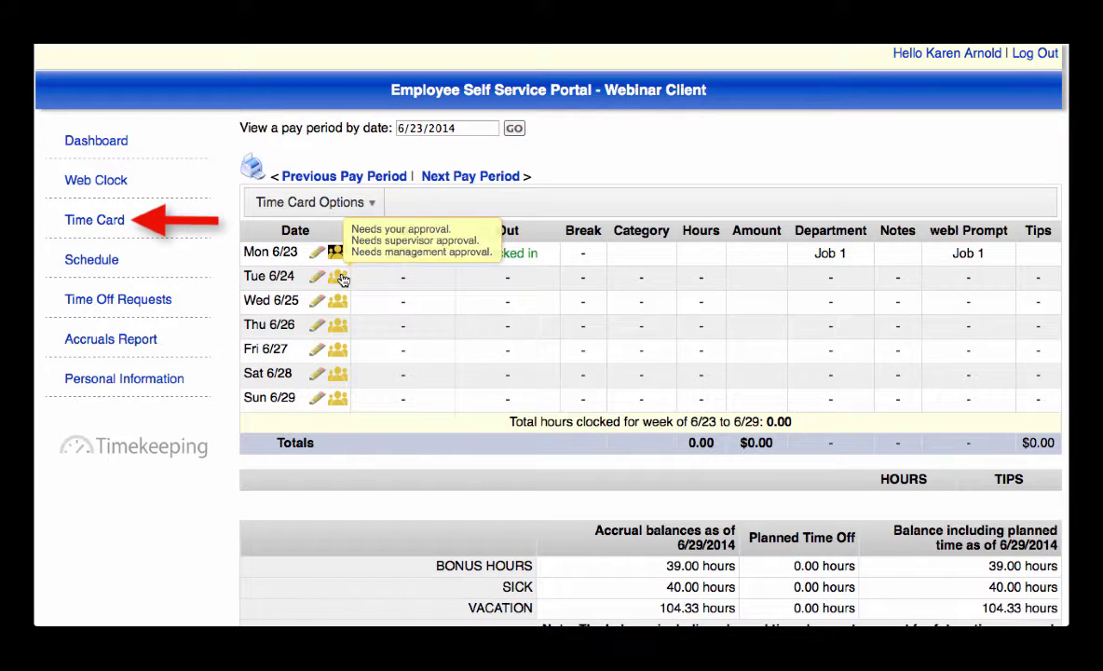
click(324, 211)
mouse_move(320, 277)
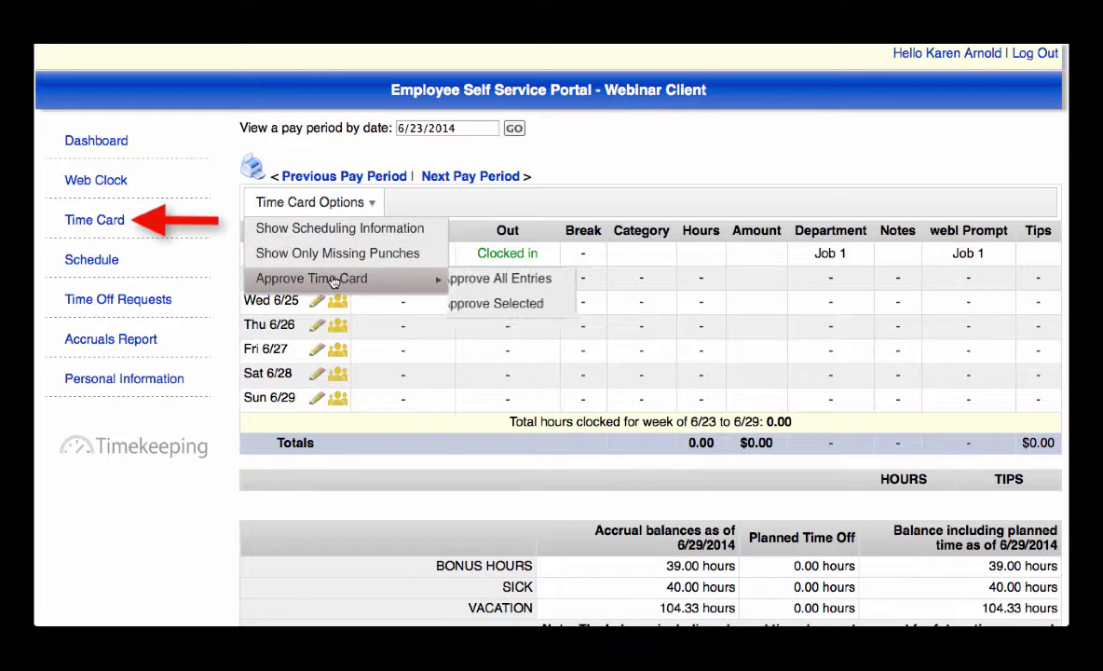
click(475, 304)
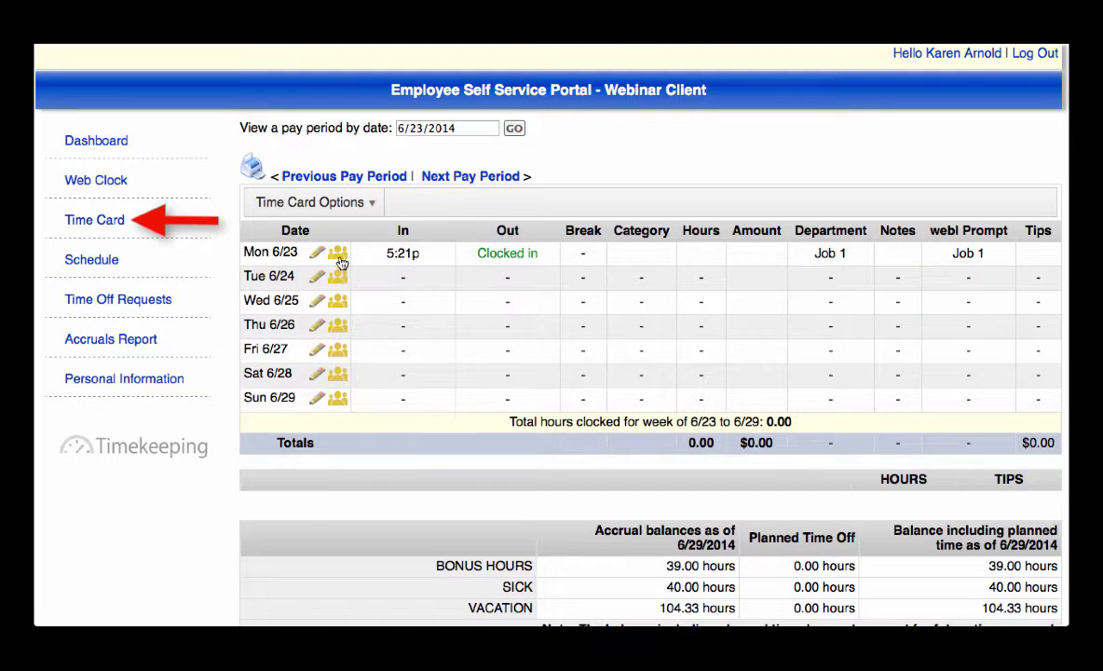
Step: Approve all entries on the current pay period's time card
click(312, 203)
mouse_move(335, 277)
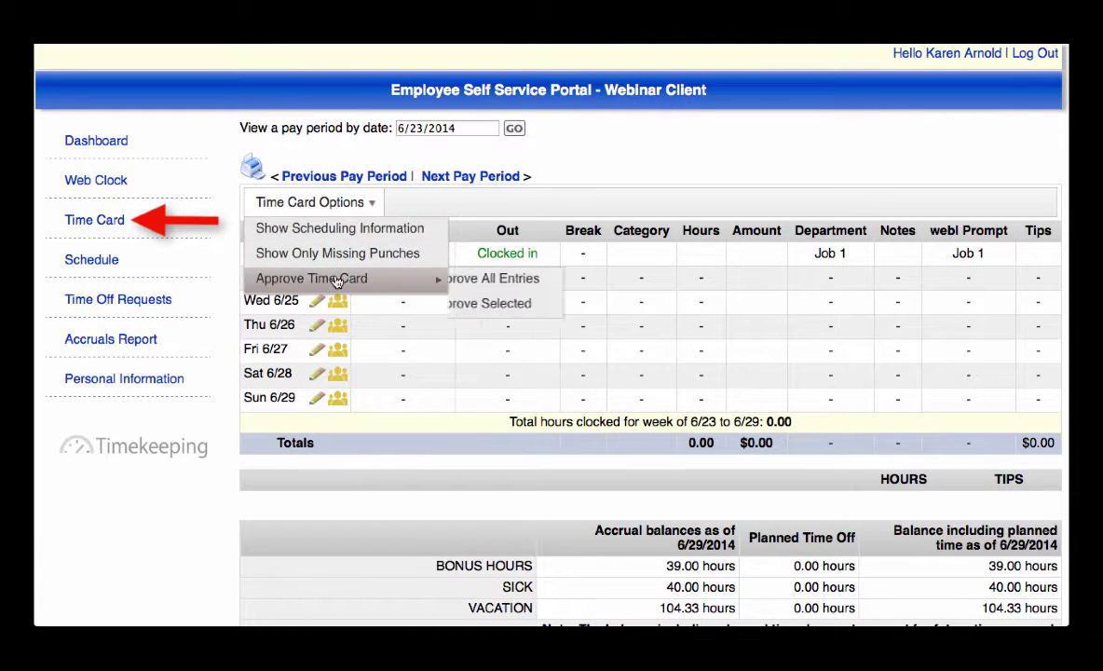
click(463, 280)
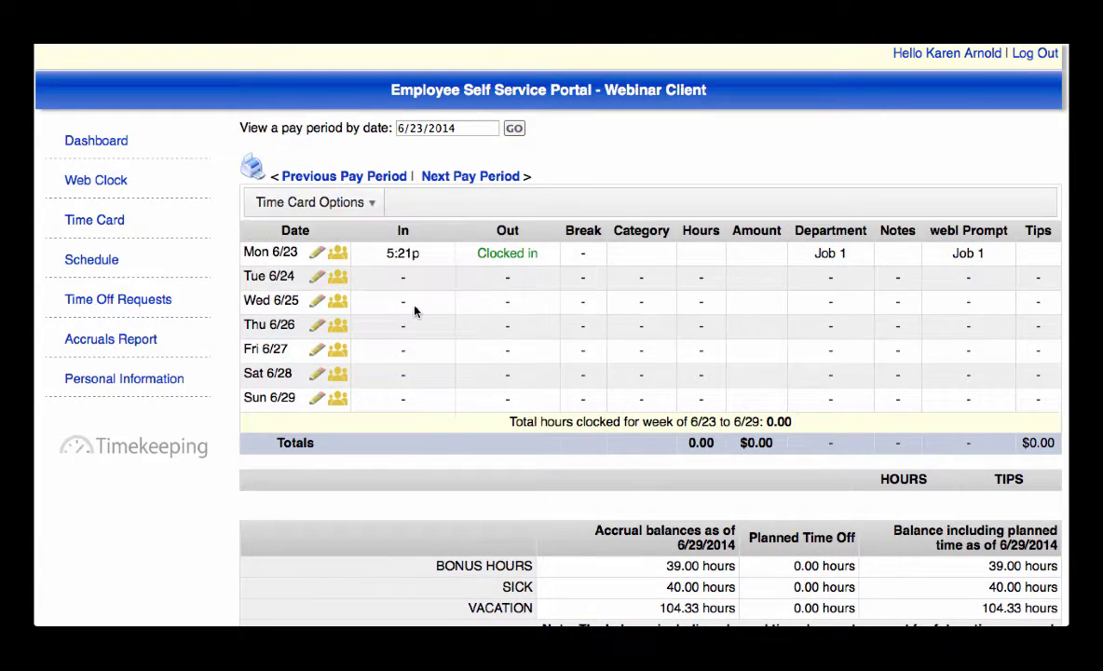
Step: View the assigned schedule for the current pay period
click(93, 260)
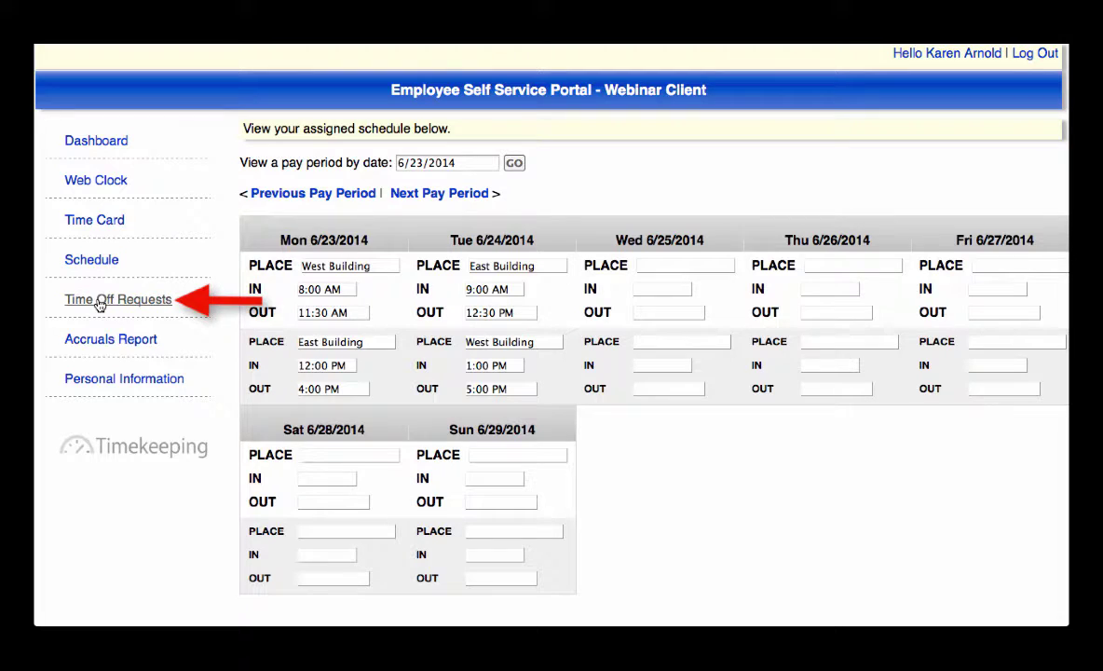
Step: Start a new time off request in the Vacation category and review the remaining request fields
click(99, 301)
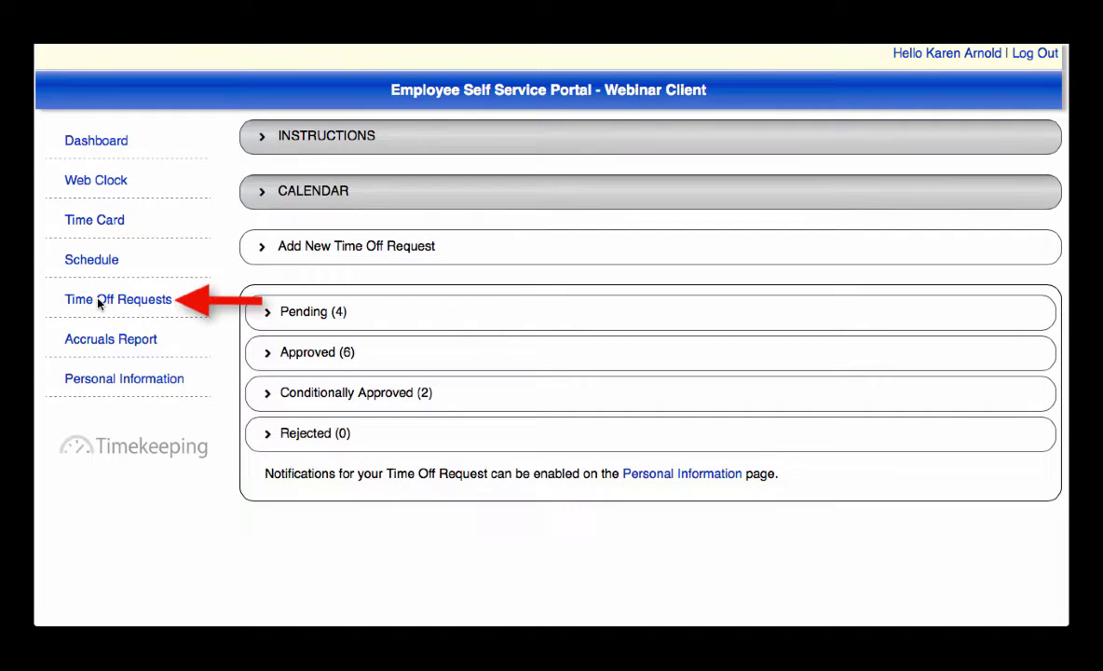
click(263, 250)
scroll(253, 321, down, 5)
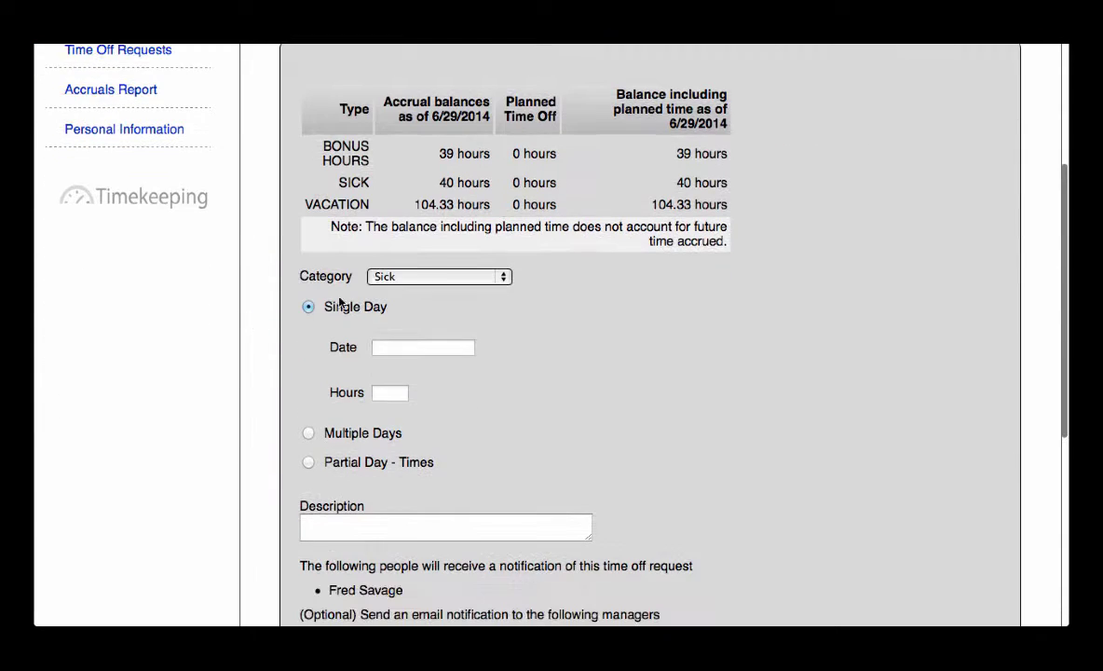
click(503, 277)
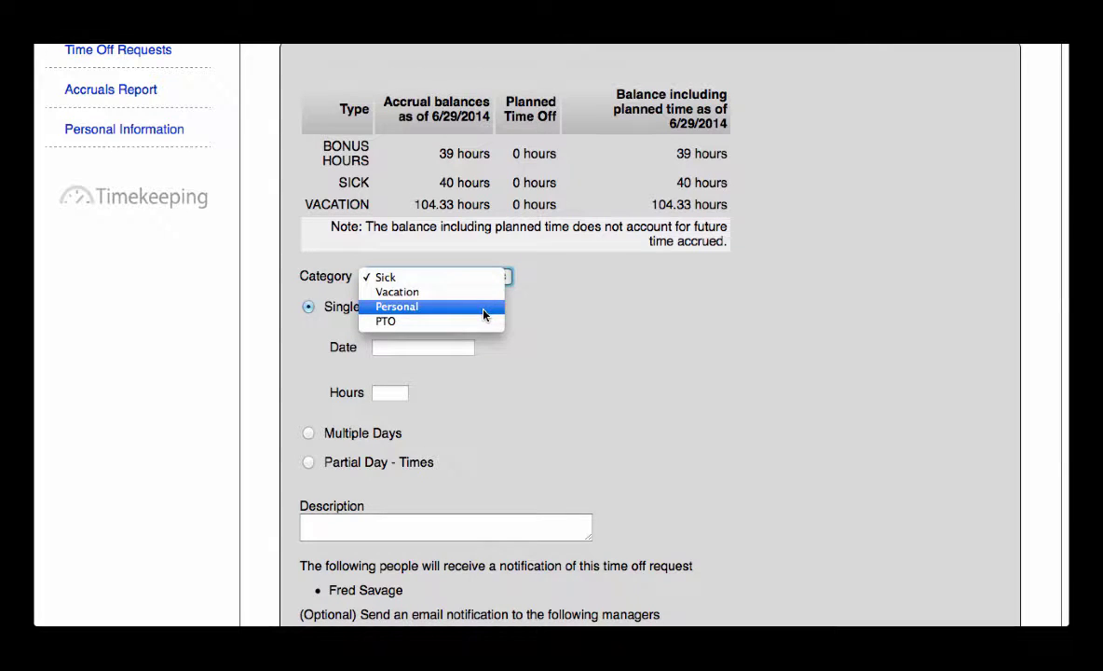
click(484, 292)
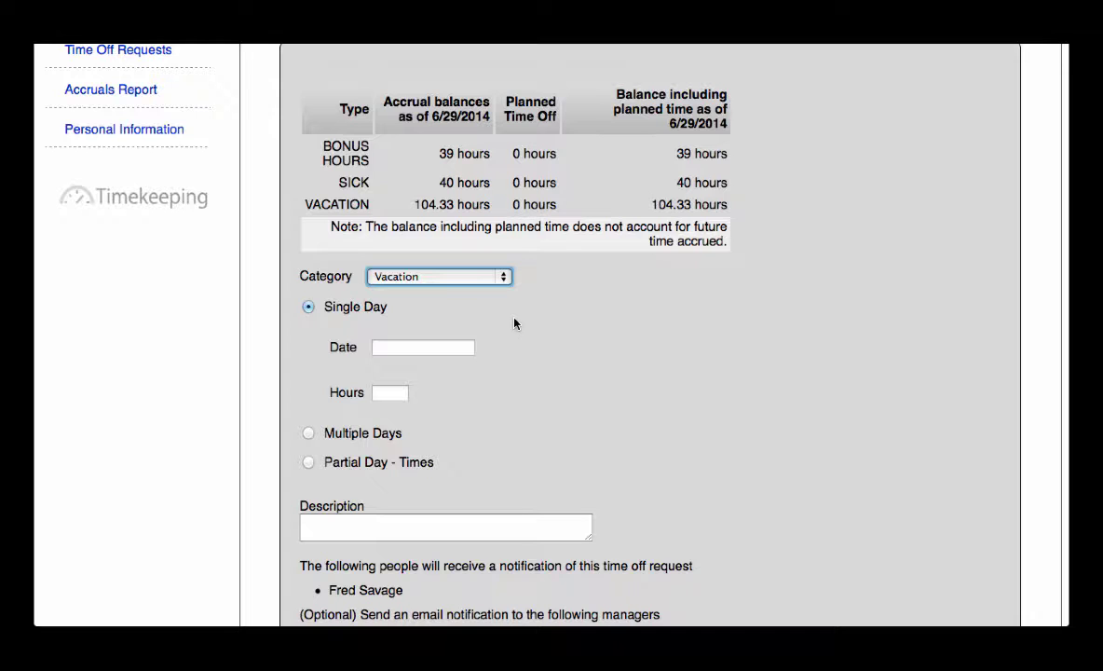
scroll(535, 351, down, 2)
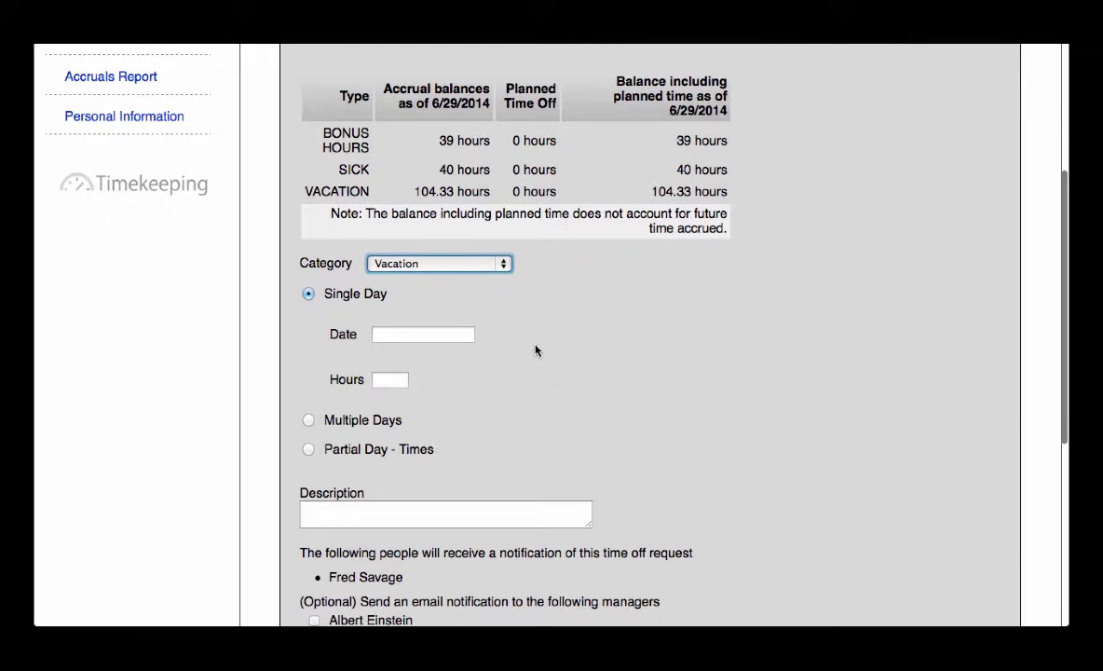
scroll(535, 351, down, 3)
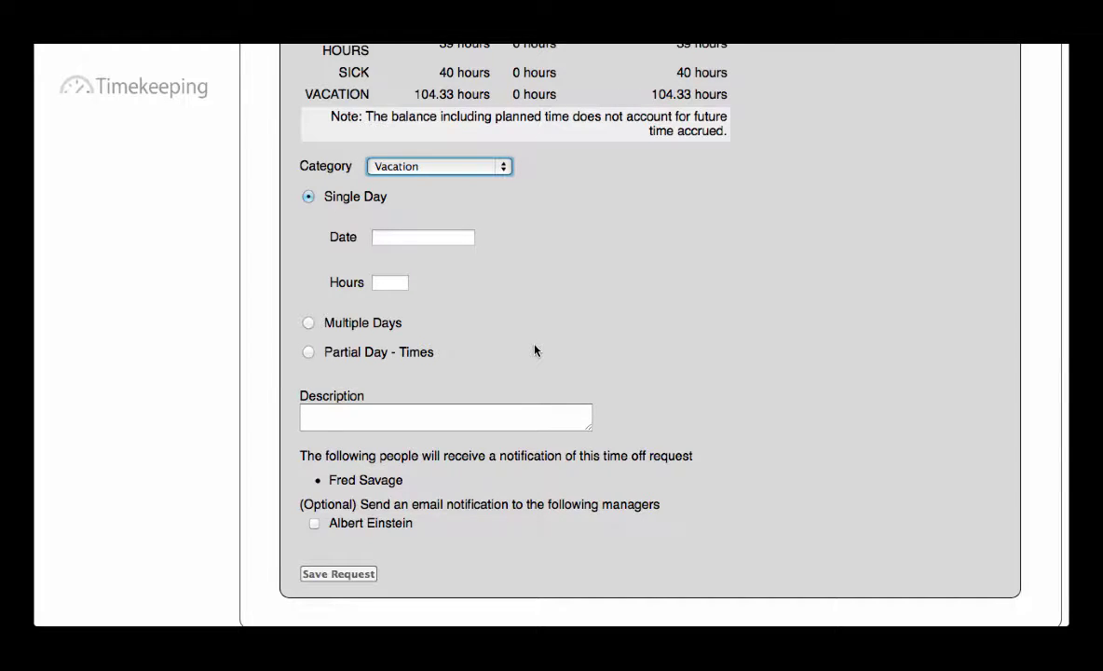
scroll(535, 350, down, 5)
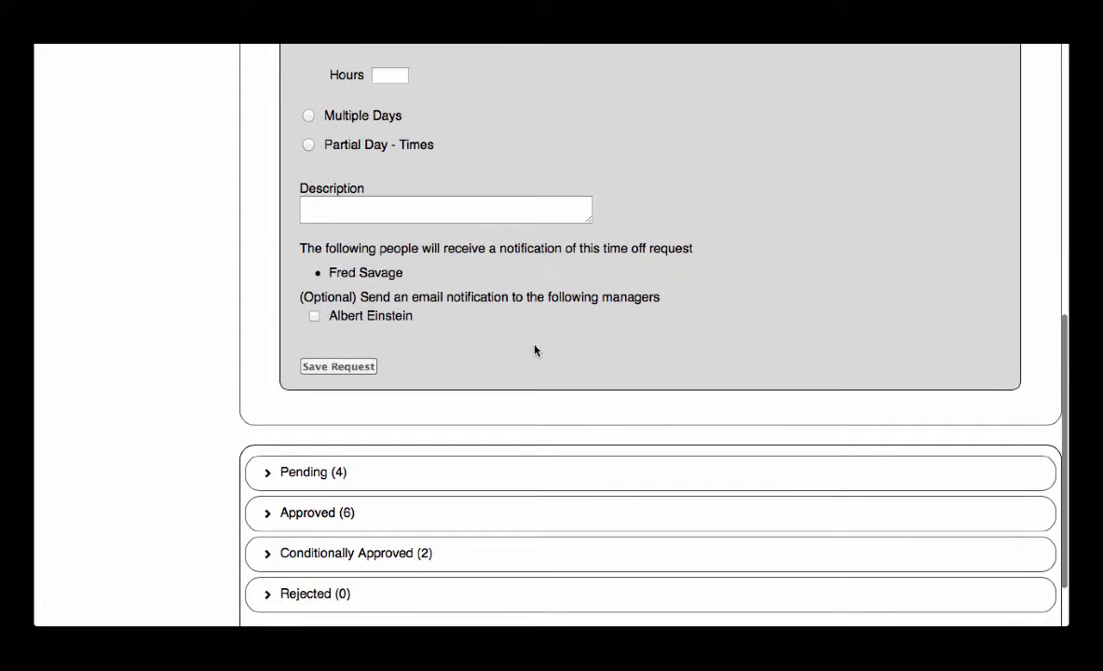
scroll(535, 350, down, 1)
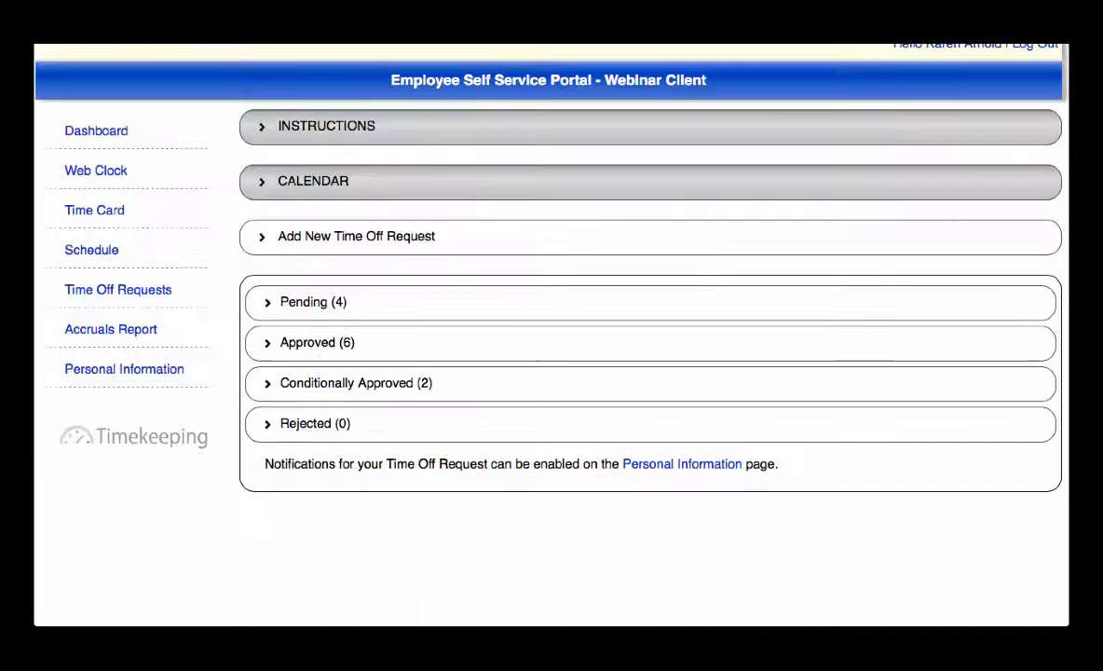
Step: Run an accruals report for all balances with the ending date set to 9/30/2014
click(80, 328)
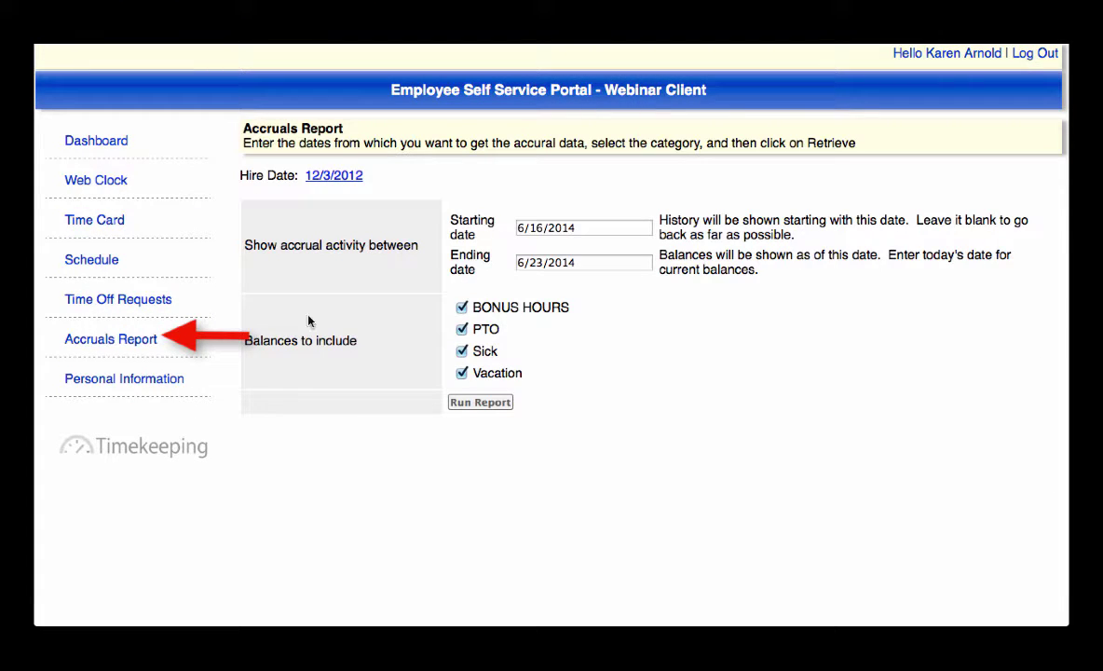
click(549, 262)
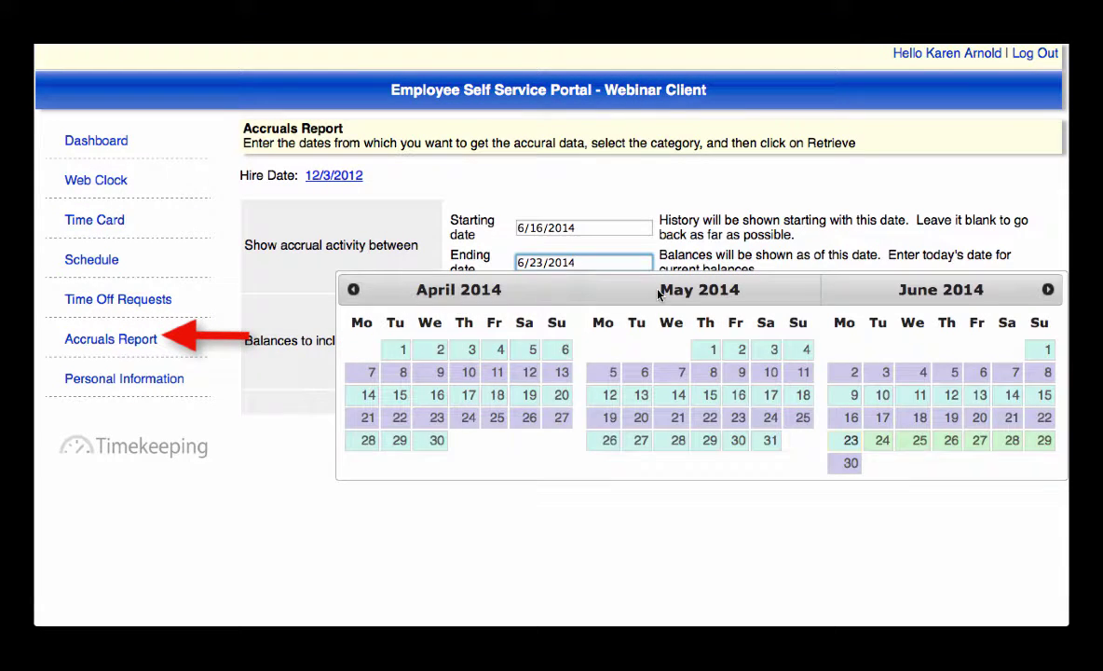
click(1048, 291)
click(1049, 291)
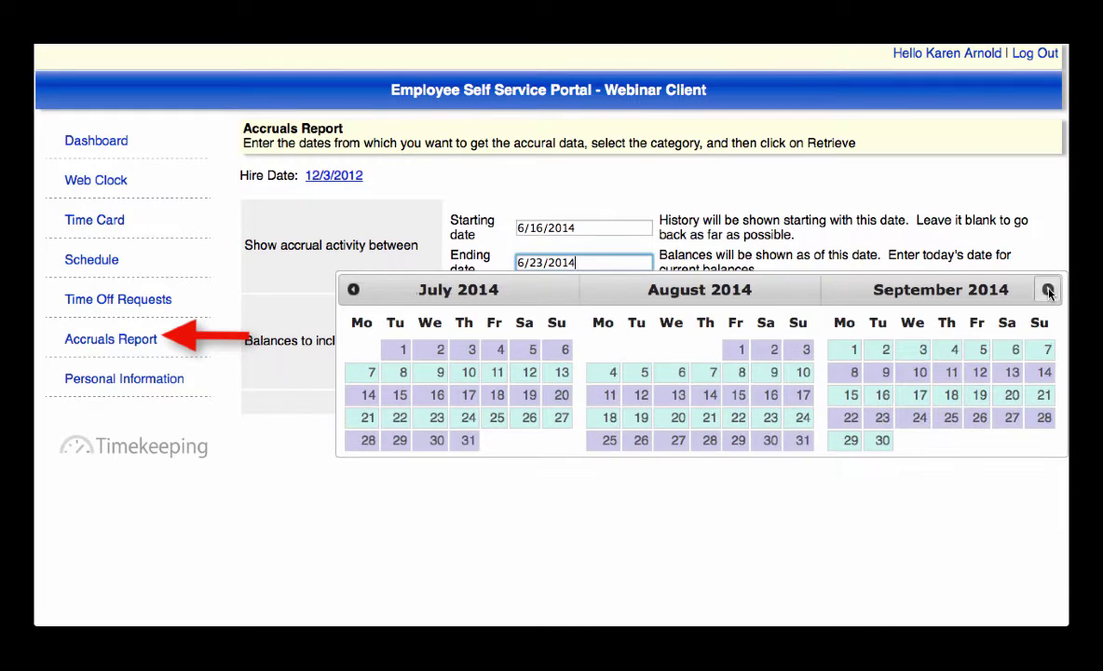
click(882, 441)
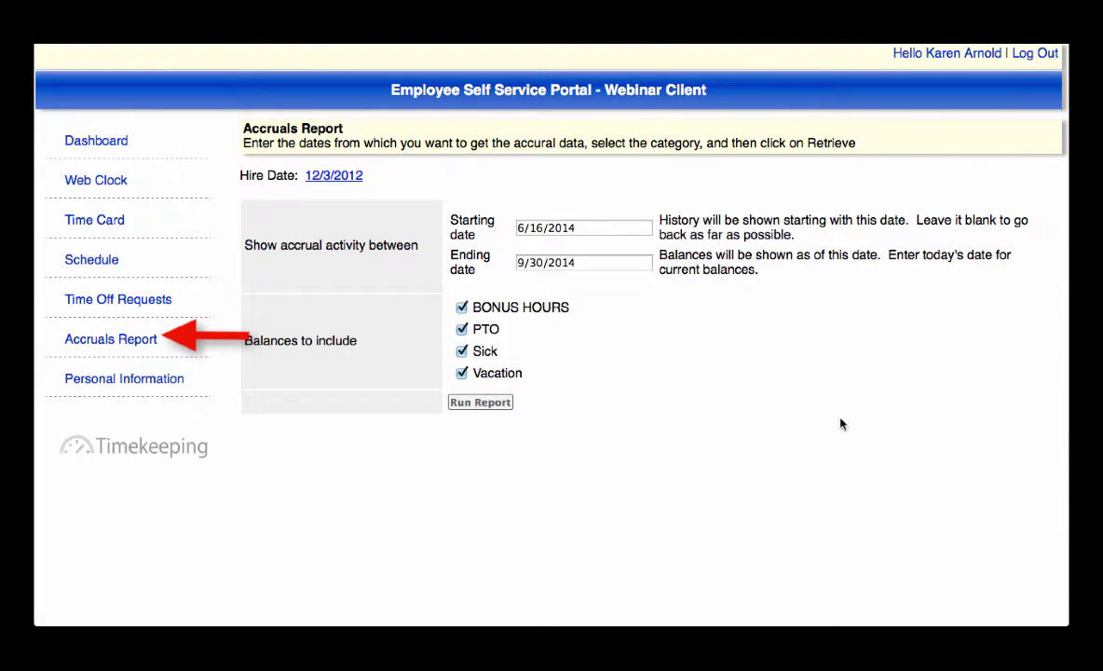
click(480, 403)
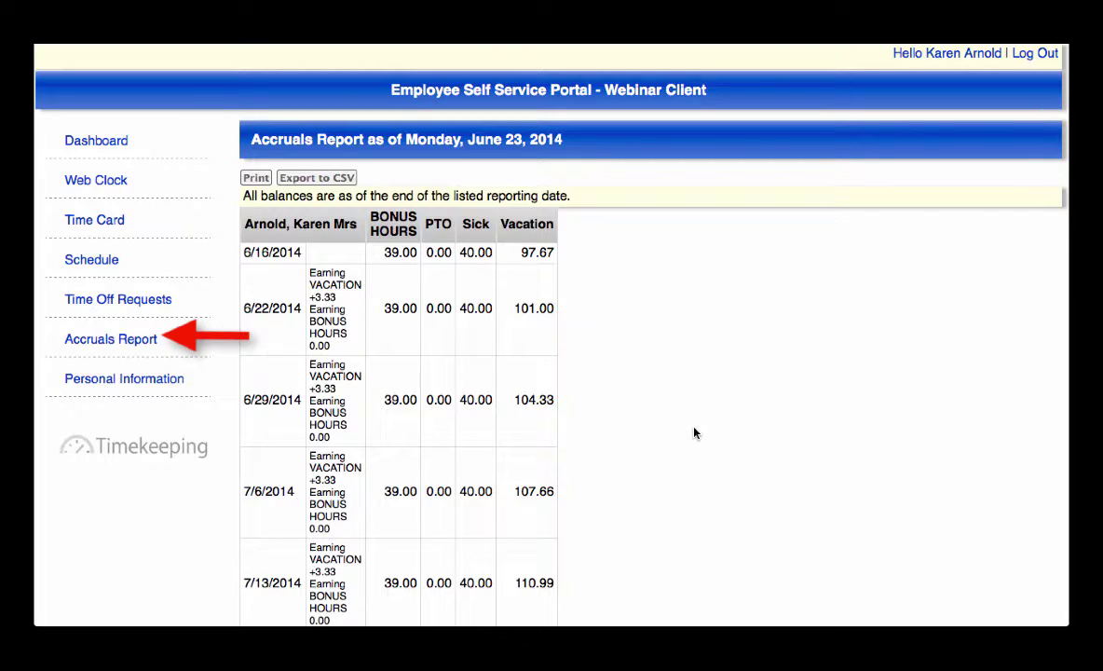
Step: Open the employee's personal information page
click(161, 382)
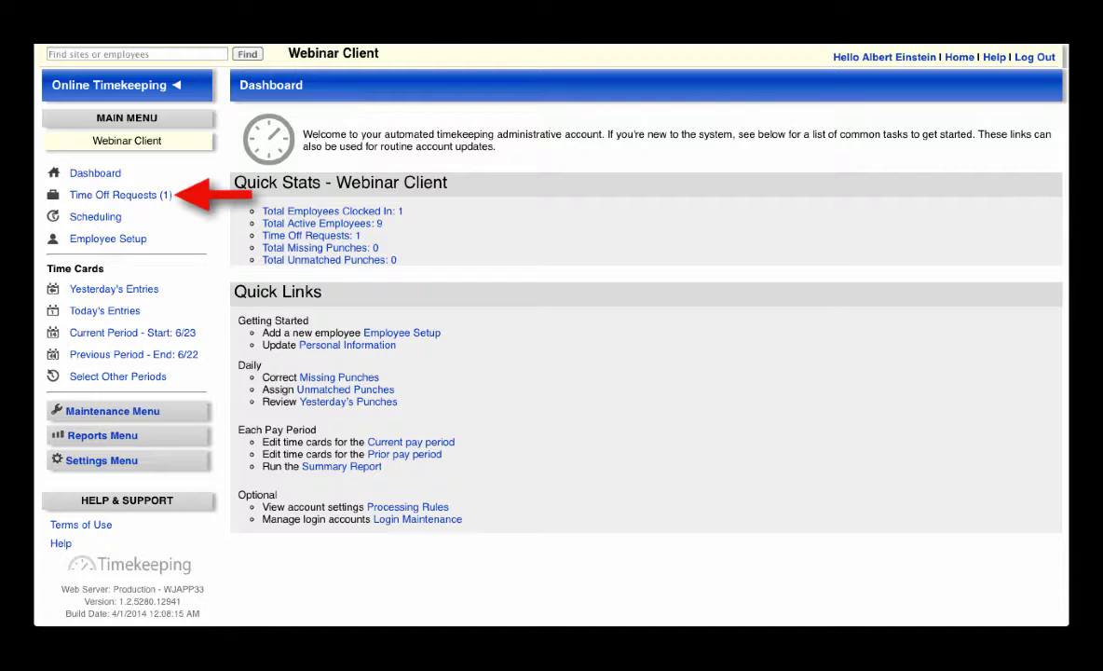
Step: Examine the pending time off request's details and check the June 2014 calendar for other employees' time off
click(94, 204)
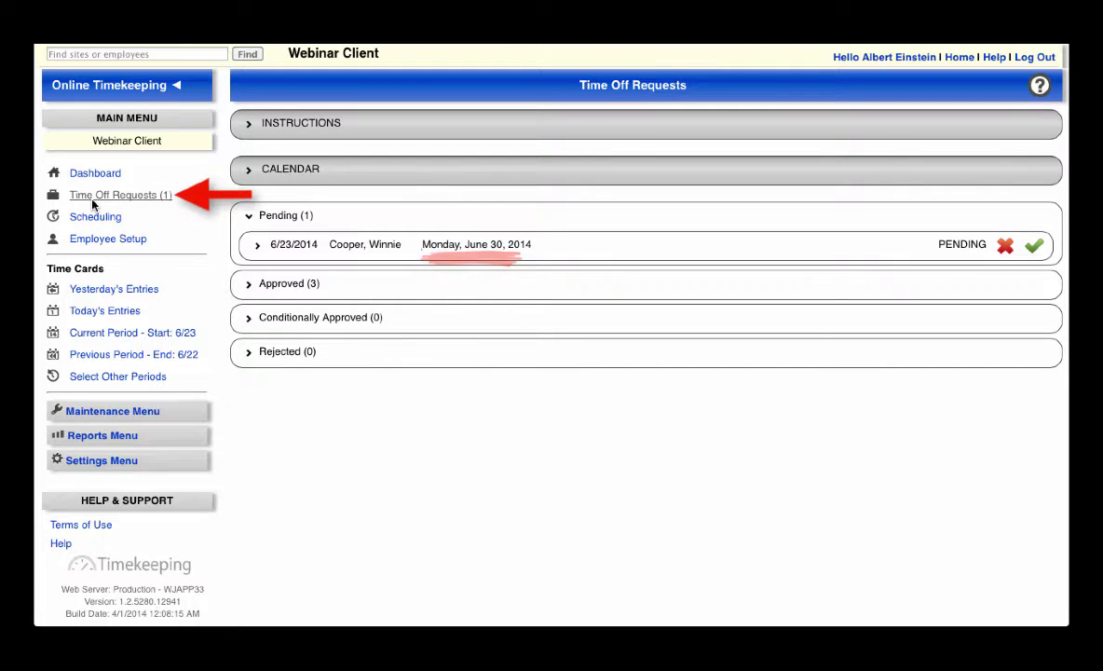
click(257, 247)
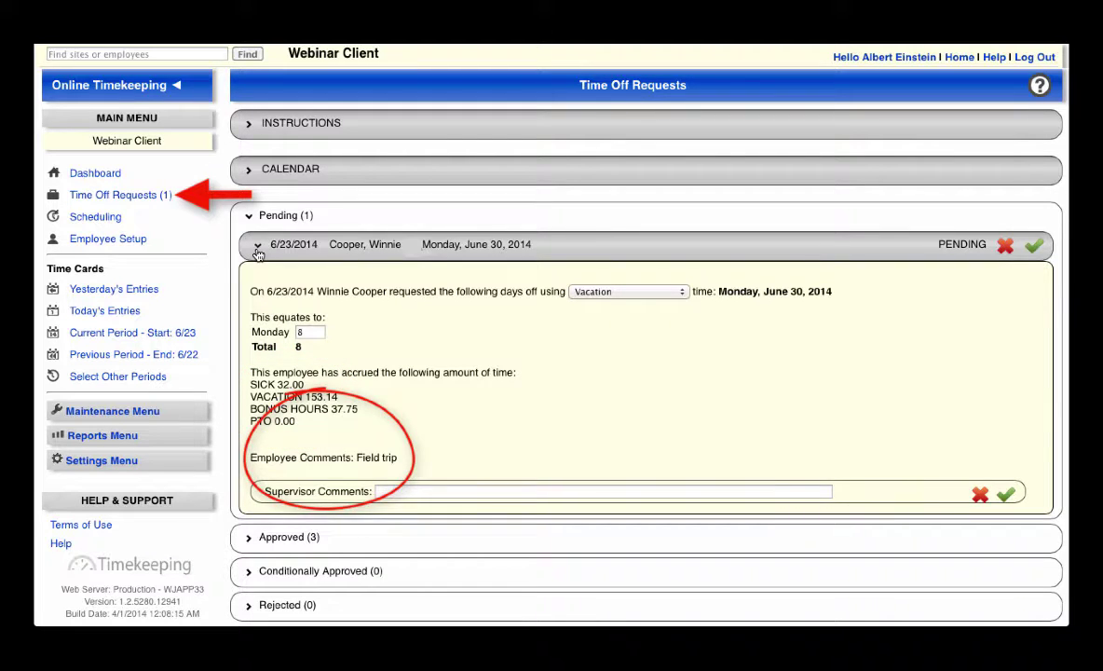
click(248, 174)
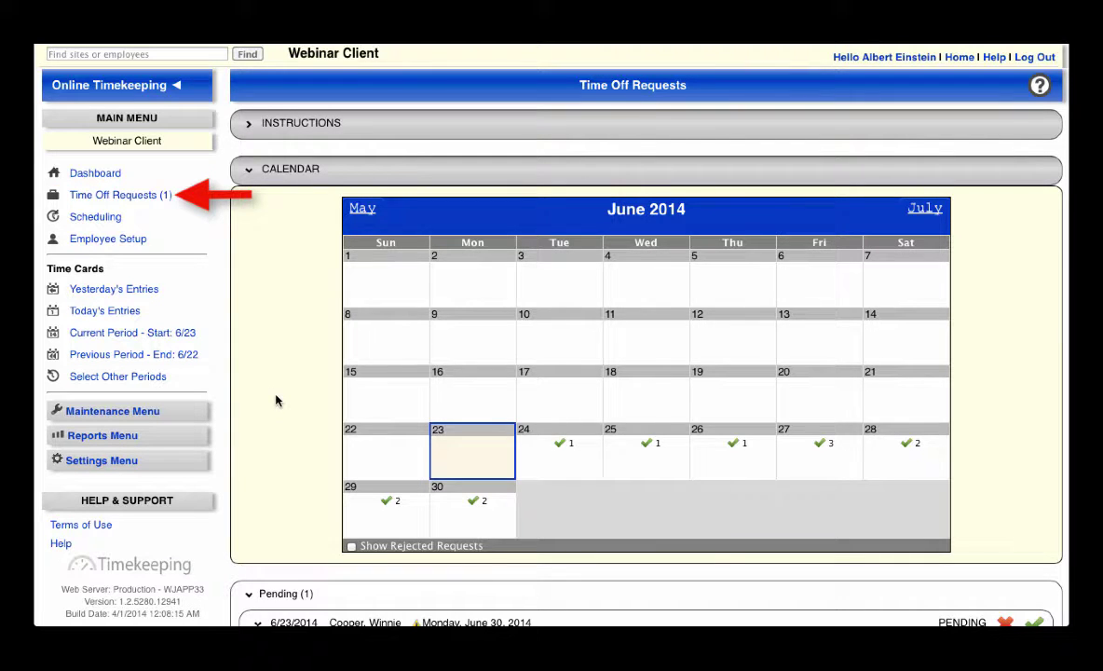
mouse_move(382, 520)
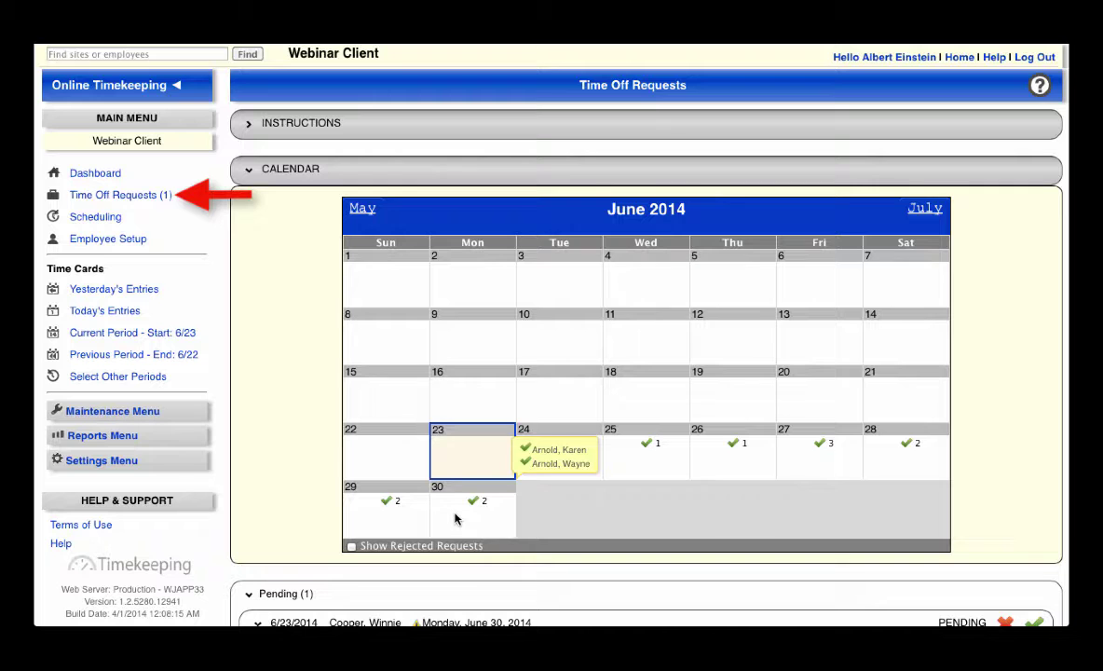
click(249, 170)
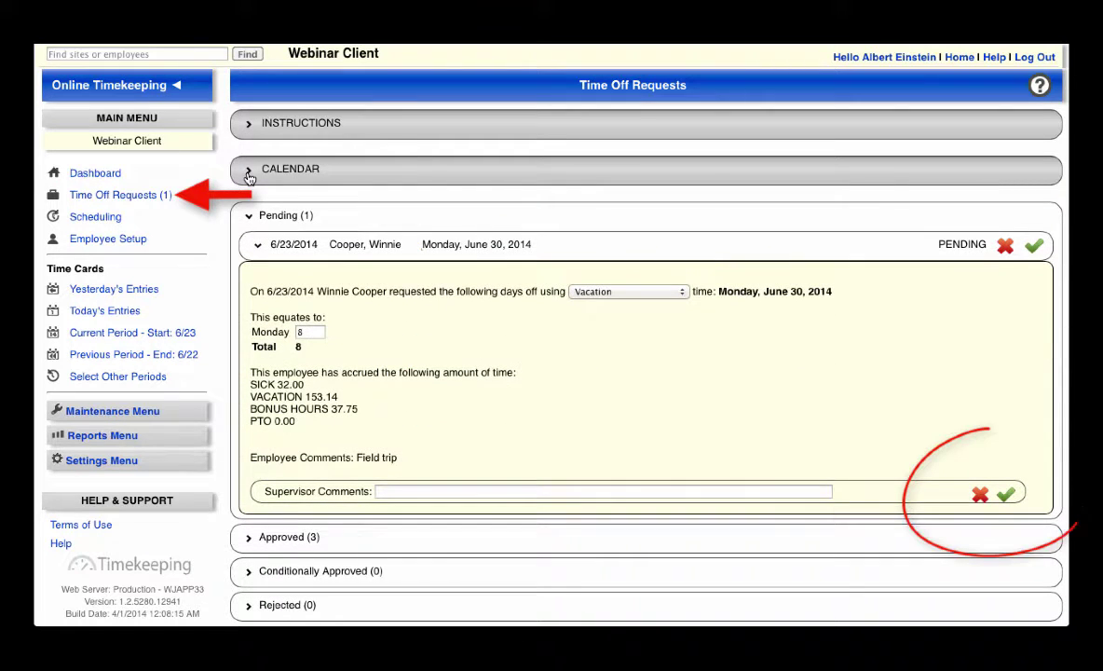
Step: Approve the pending vacation request for Monday, June 30, 2014, and accept the missing email address dialog
click(1007, 500)
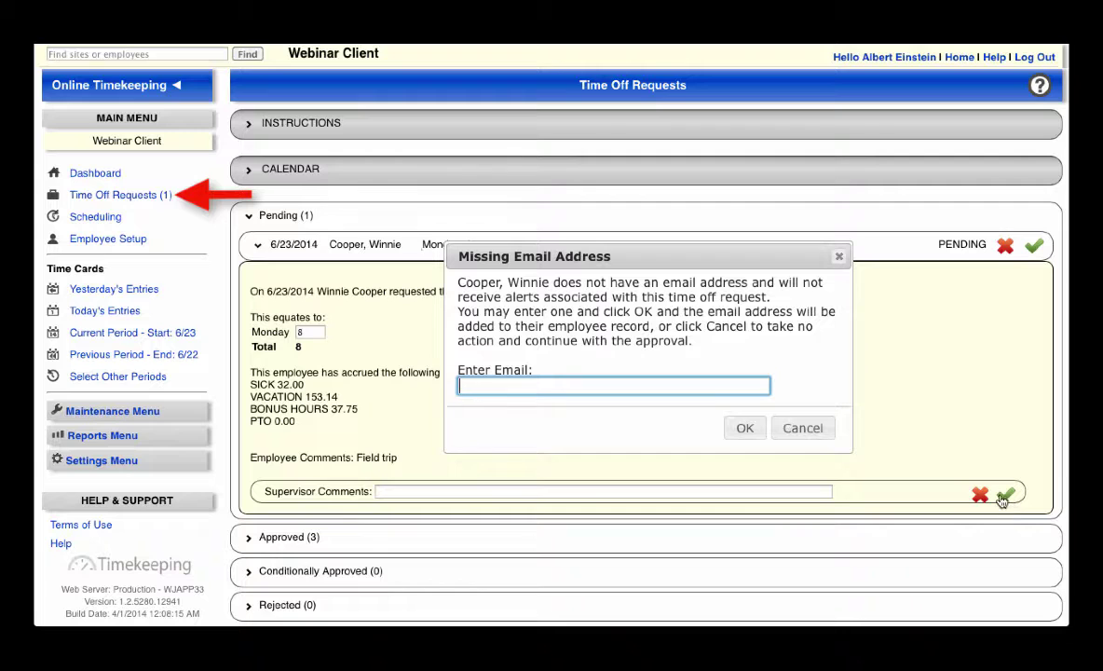
click(745, 429)
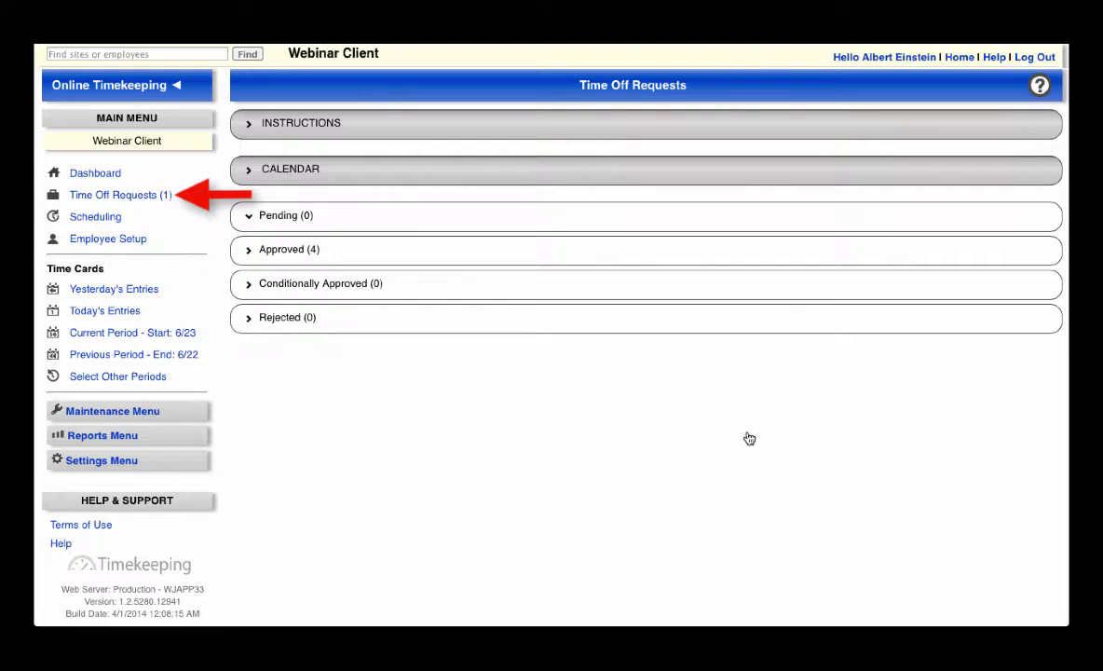
Step: View the available scheduling options and reports
click(86, 218)
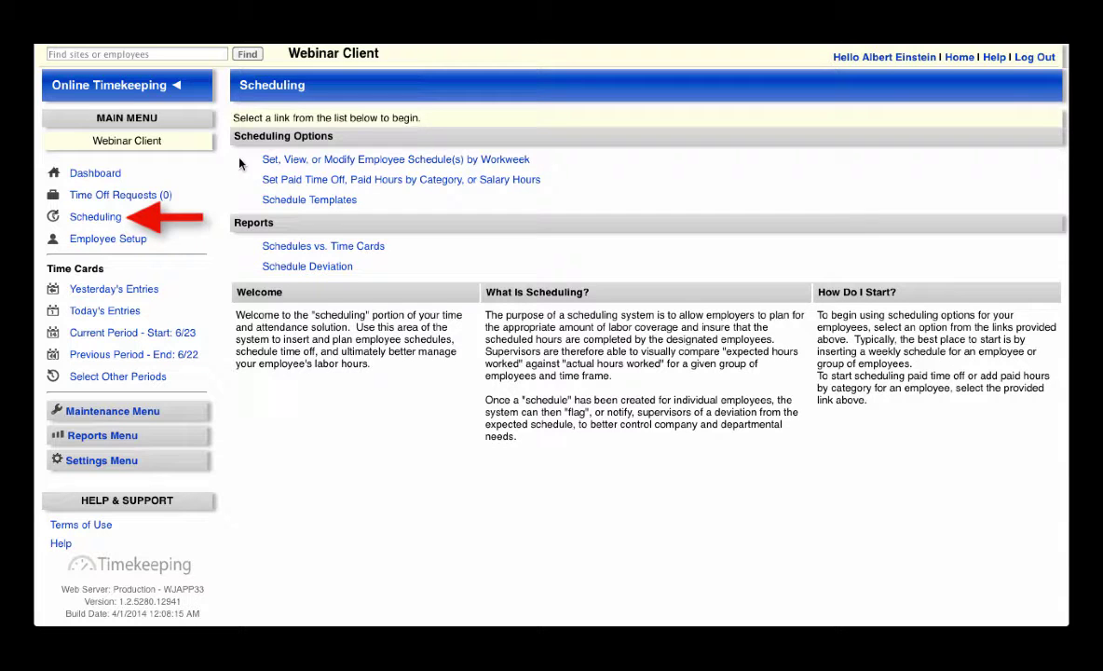
Step: Open the employee setup list and check which columns it can display
click(119, 241)
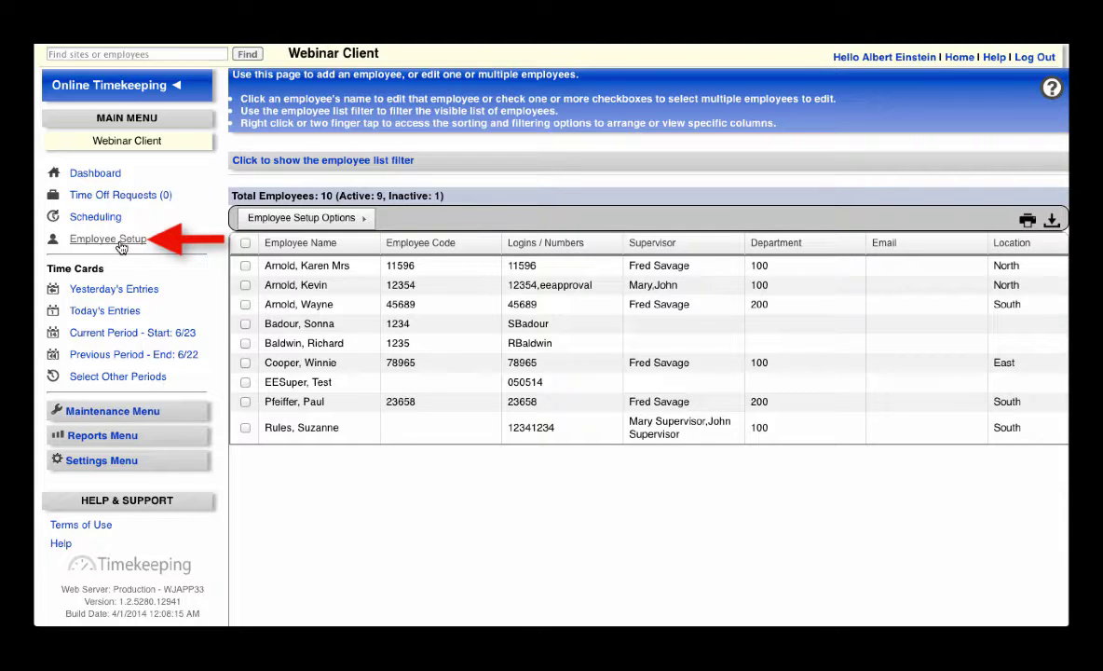
right_click(359, 245)
mouse_move(386, 321)
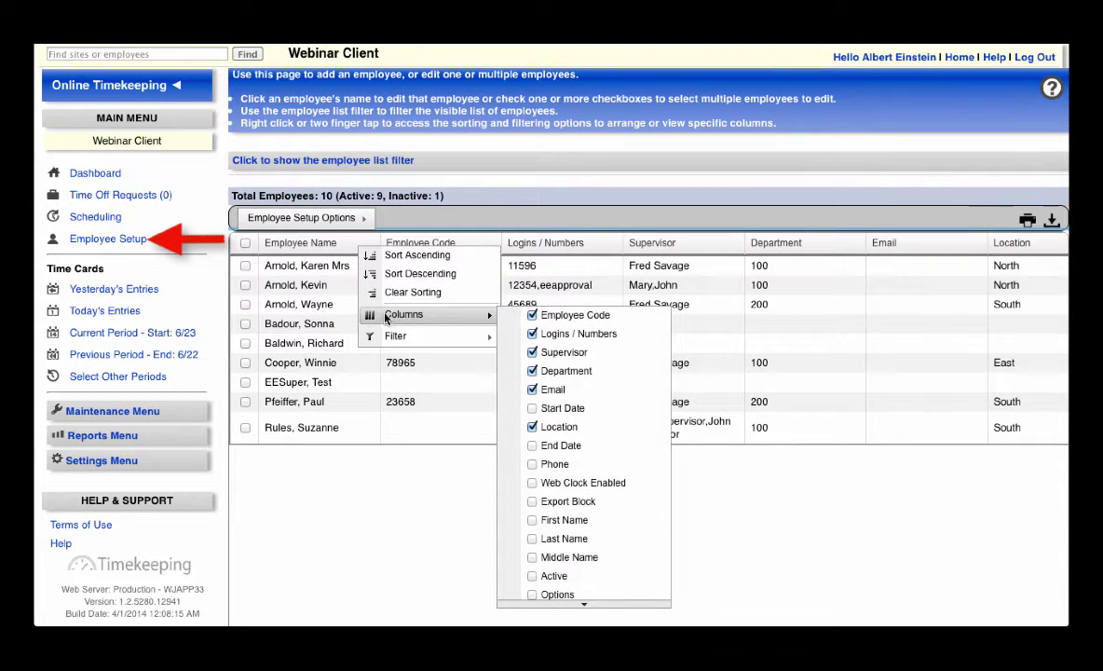
click(350, 245)
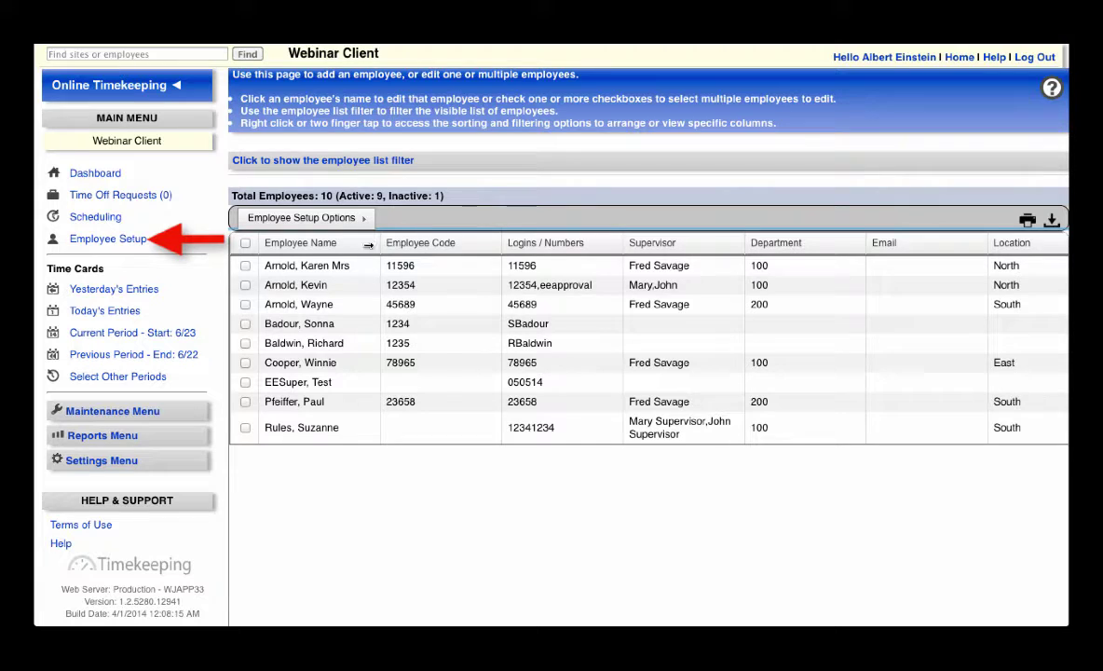
Step: Sort the employee list by employee code and select the first two employees
click(407, 249)
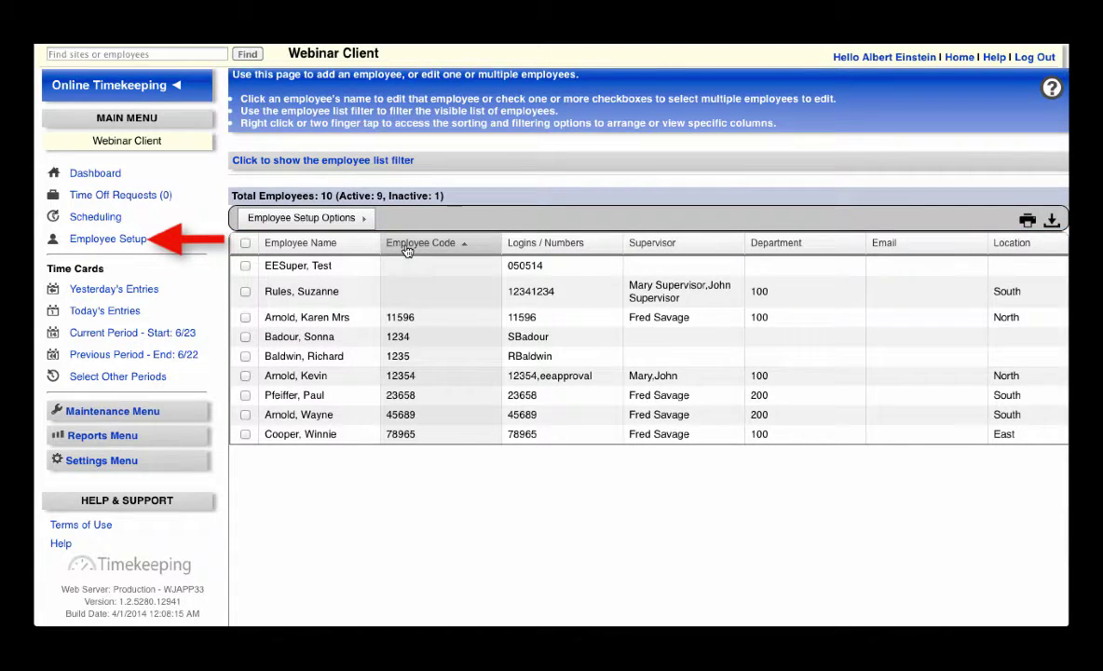
click(245, 266)
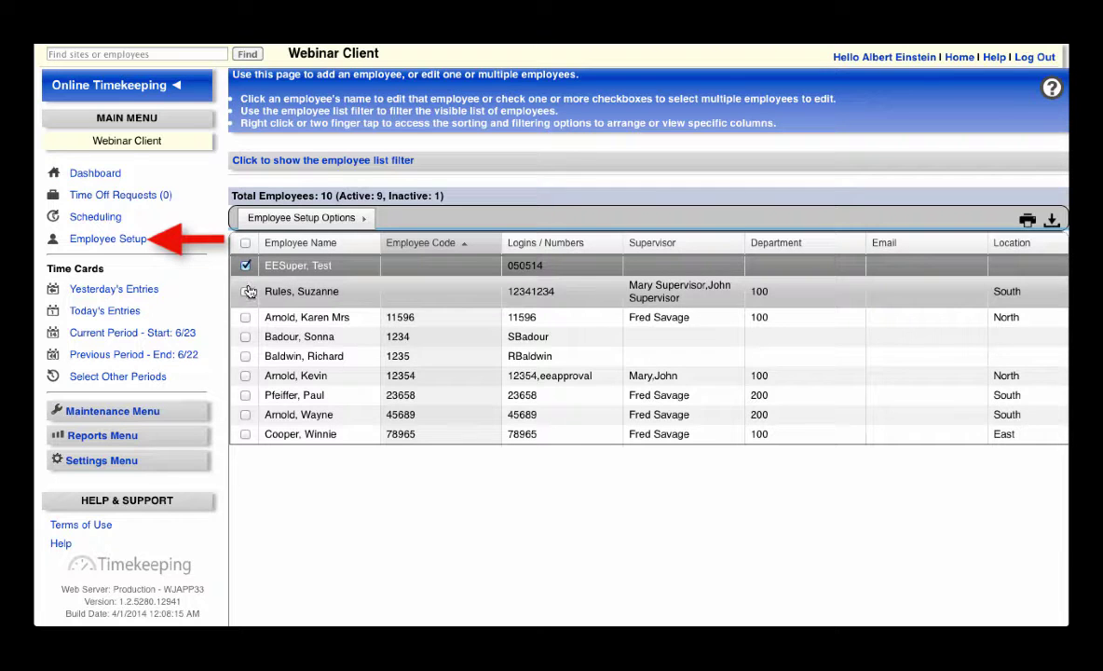
click(246, 292)
Step: Open a blank form for adding a new employee and review its identity, login and employee data fields
click(300, 220)
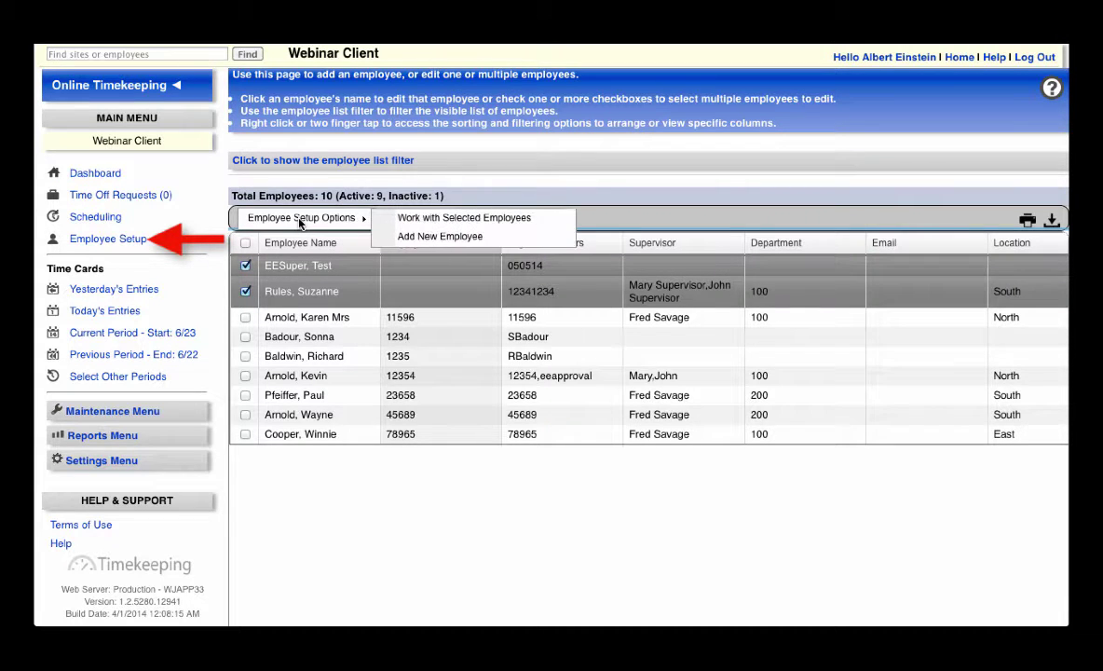
click(384, 237)
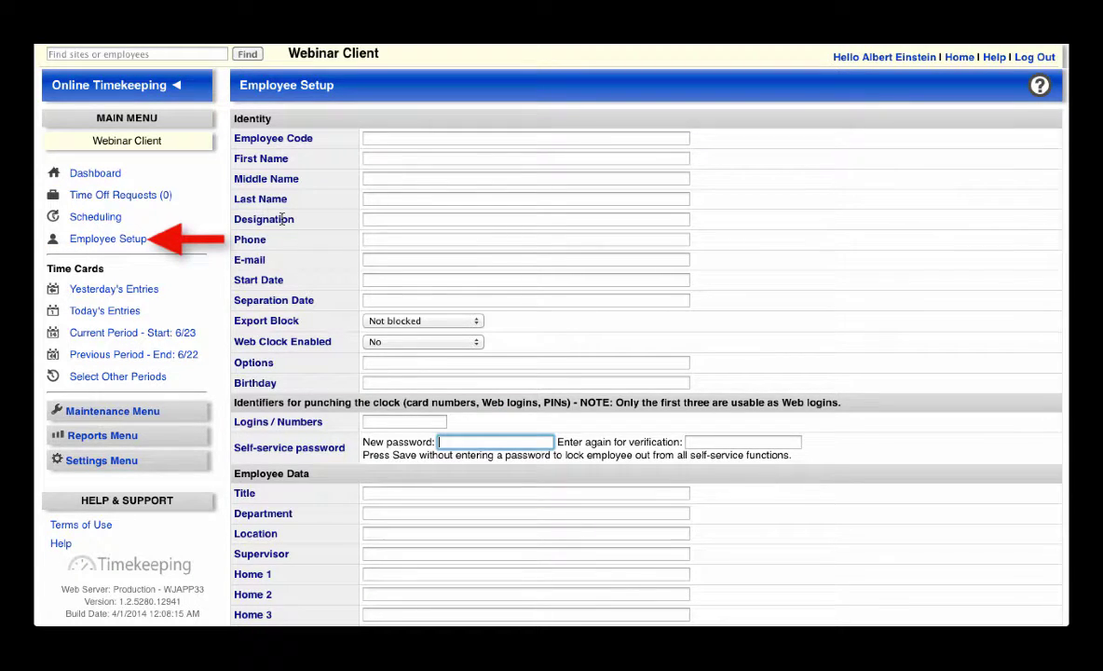
mouse_move(282, 219)
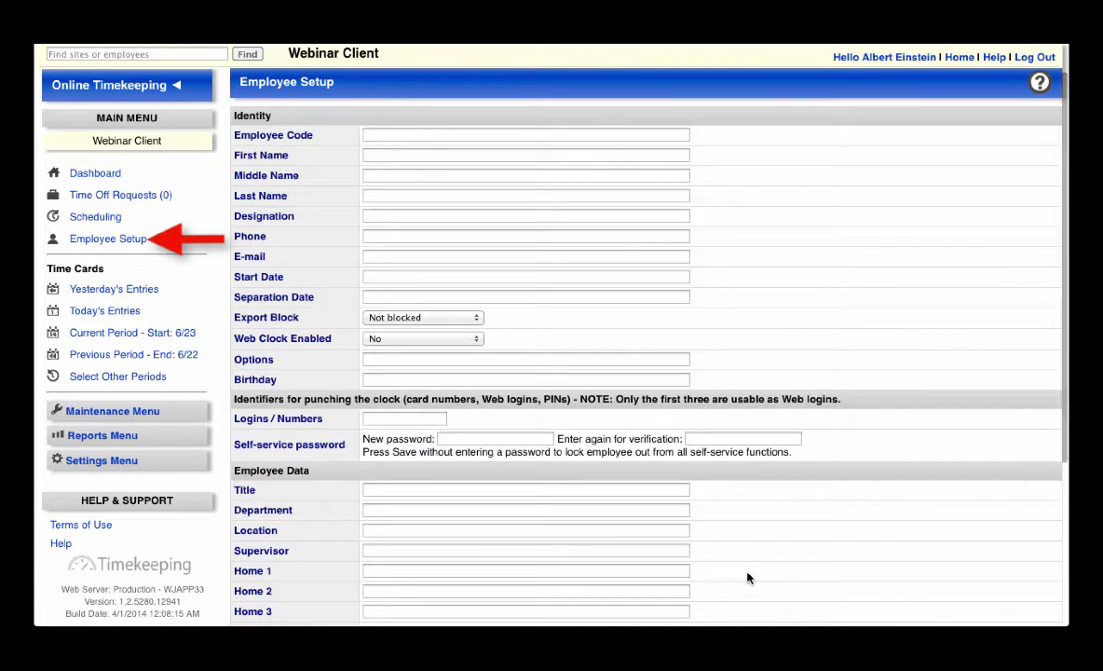
scroll(747, 579, down, 1)
scroll(747, 579, down, 5)
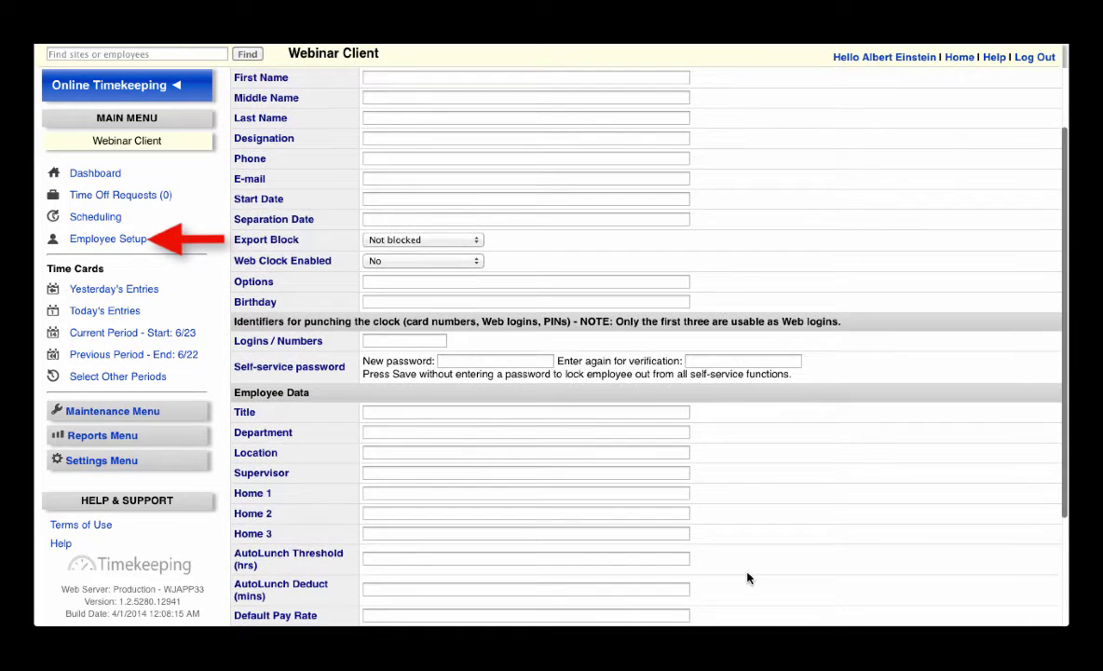
scroll(747, 578, down, 2)
scroll(747, 579, down, 1)
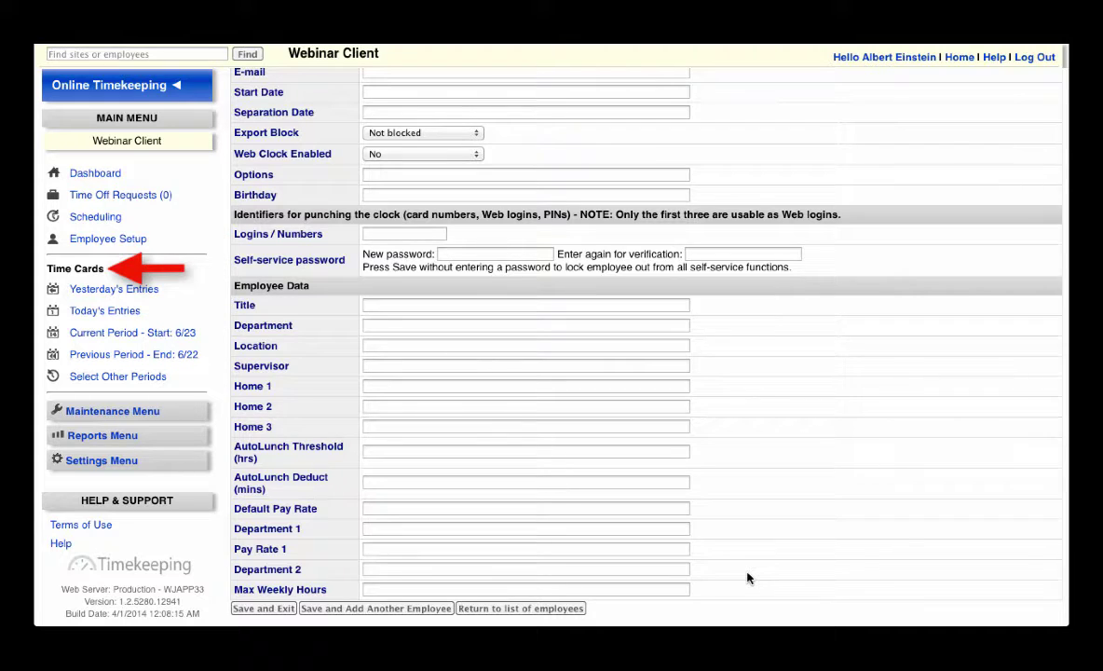
Step: Open yesterday's time card entries for 6/22/2014 and show only missing punches
click(118, 296)
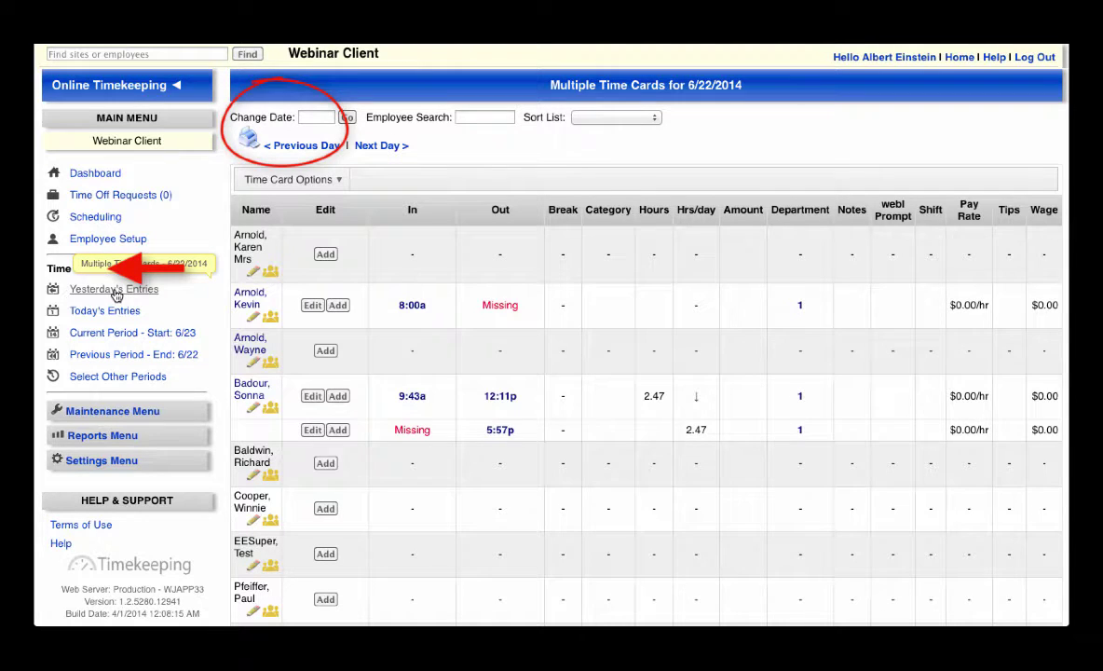
click(279, 180)
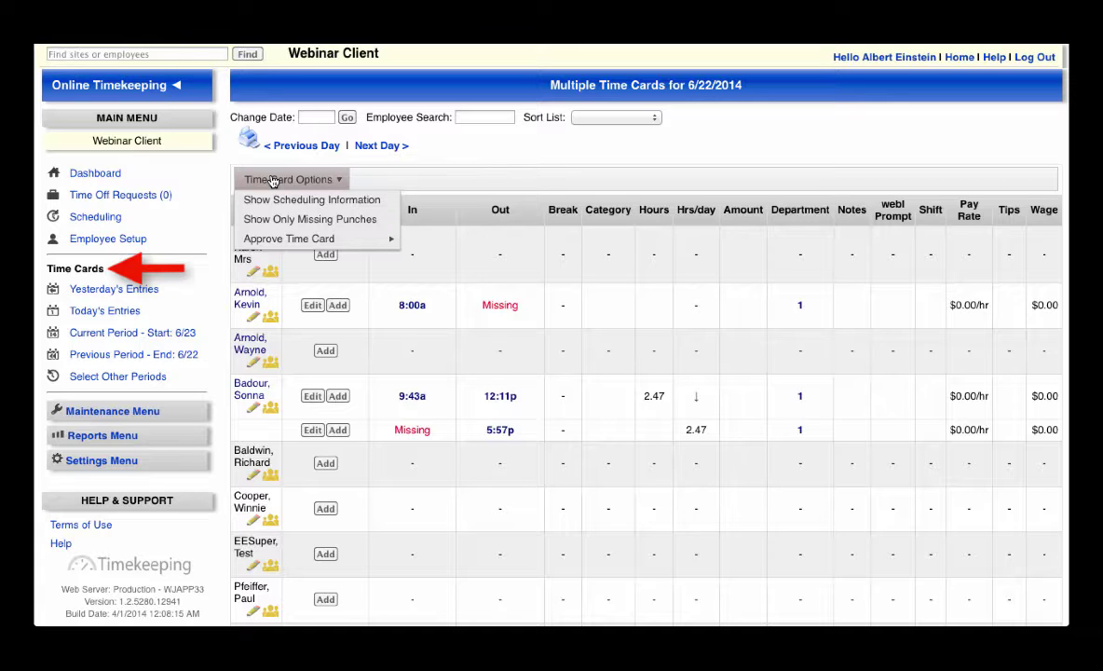
click(268, 219)
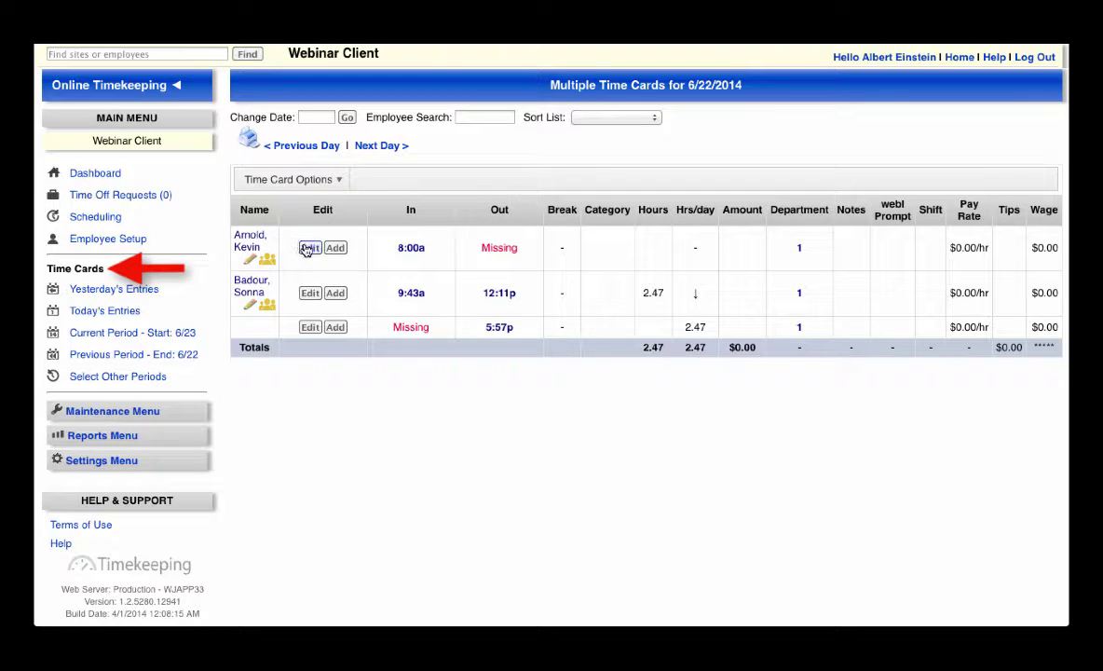
Step: Edit the first employee's missing out punch to 12:00pm, add the comment "did not clock in from lunch", and save the entry
click(310, 247)
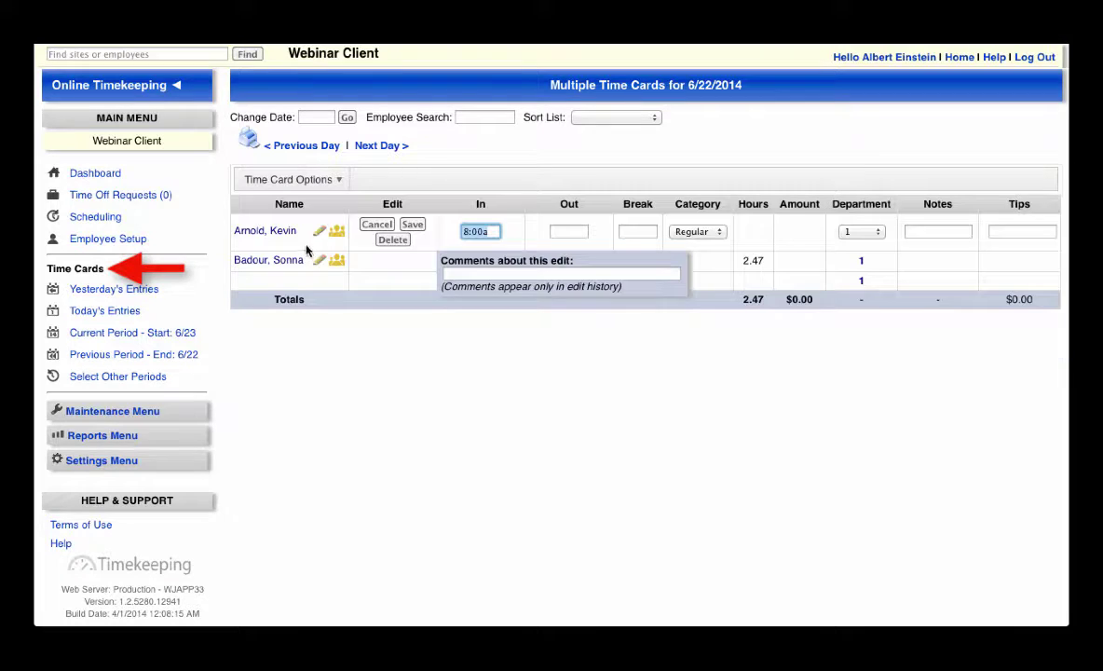
click(566, 232)
text(2:00pm)
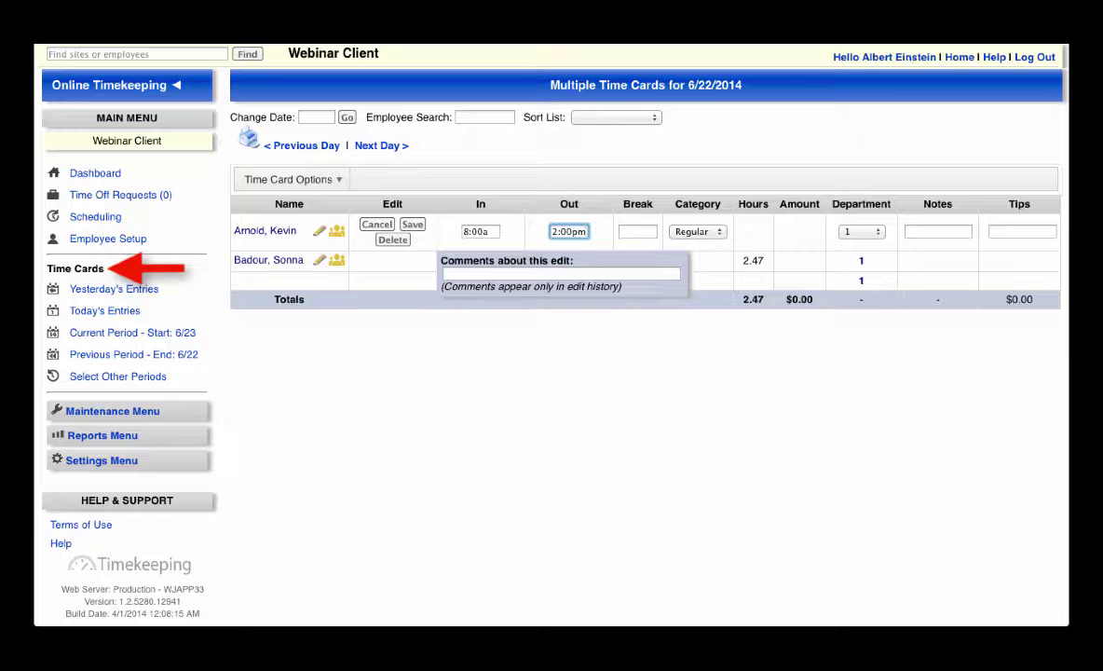
click(536, 273)
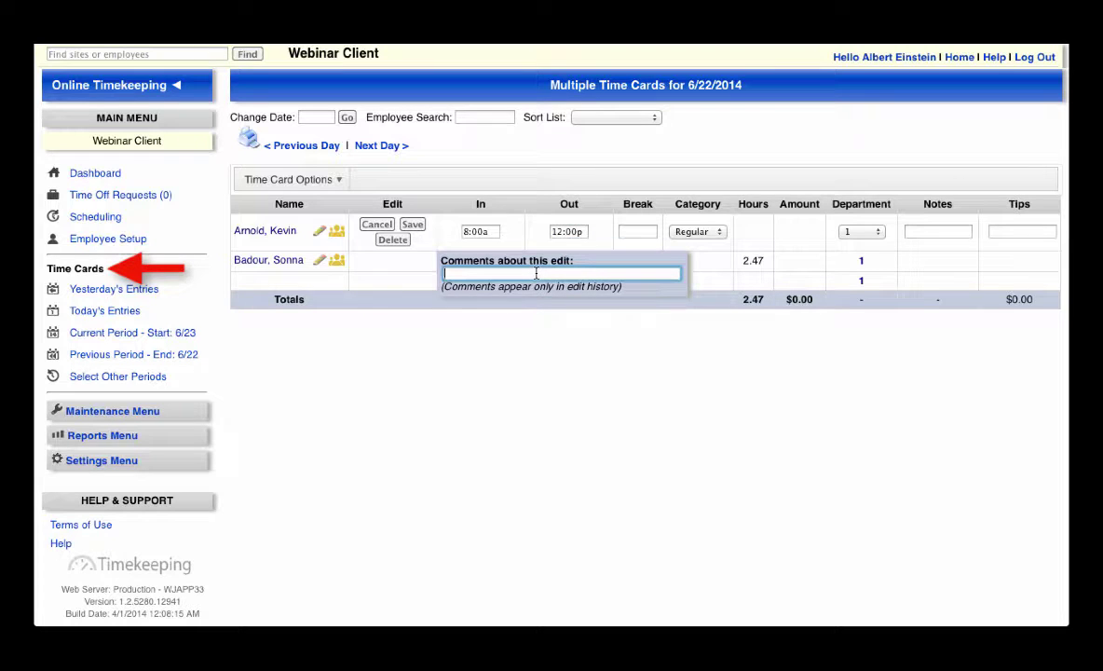
text(did not clock in from lunch)
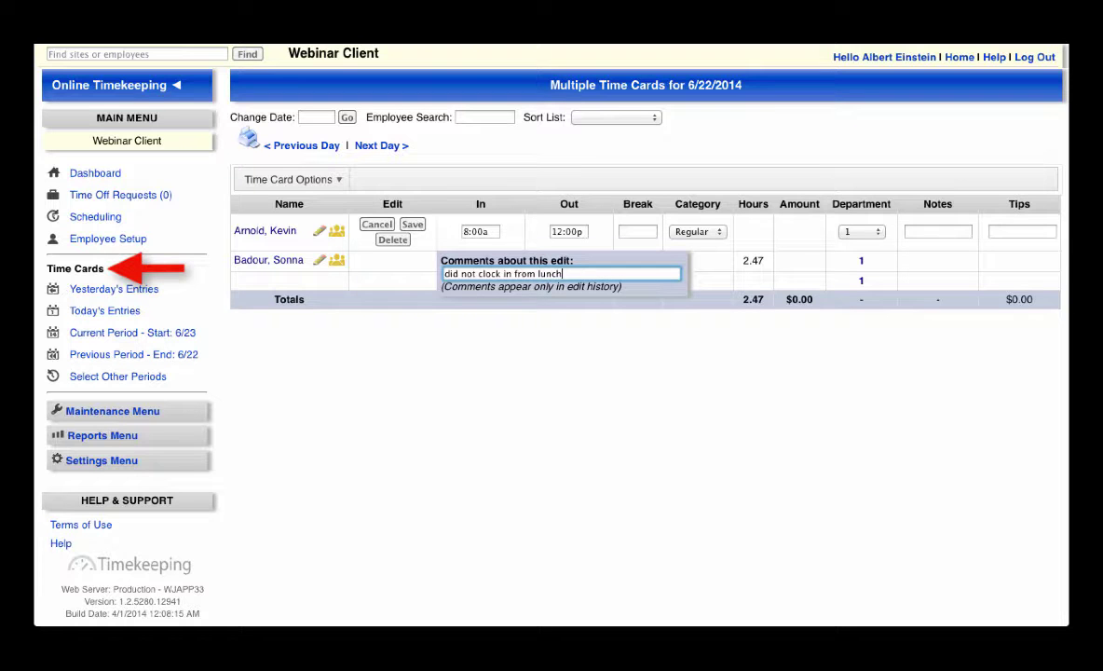
click(413, 225)
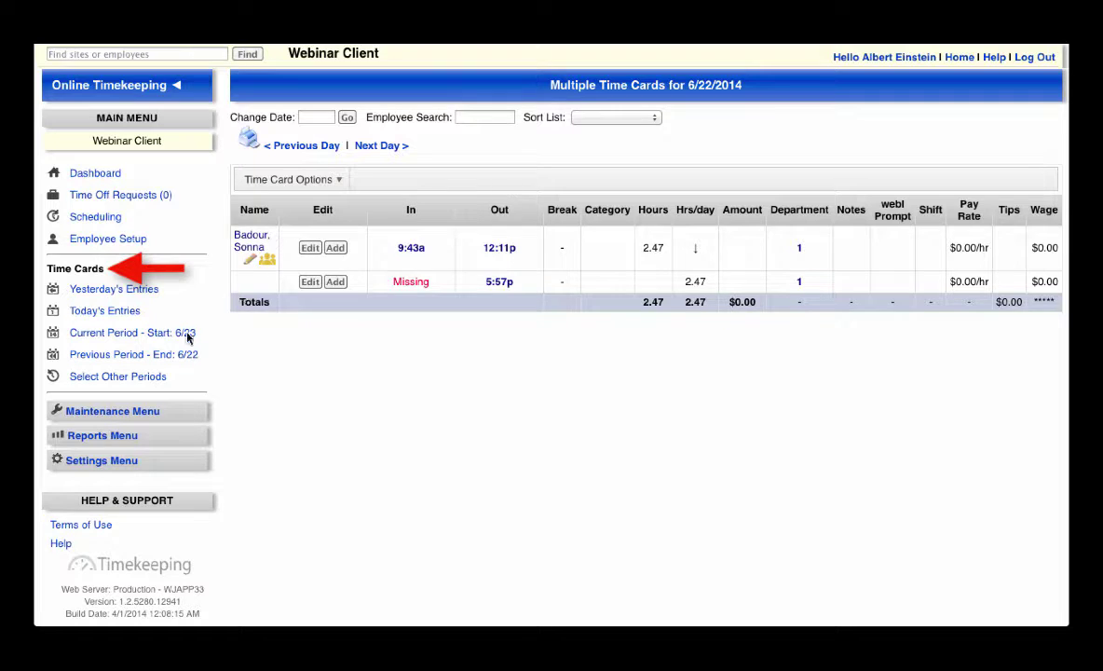
Step: Open the current pay period starting 6/23 and display the first listed employee's time card
click(160, 341)
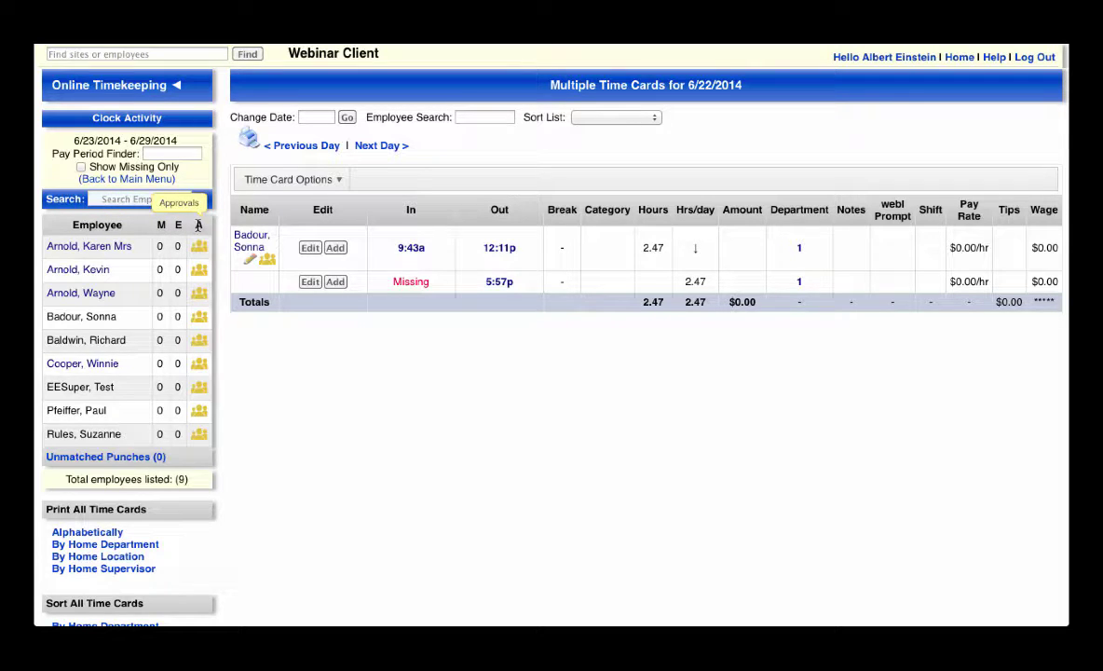
click(78, 270)
click(103, 248)
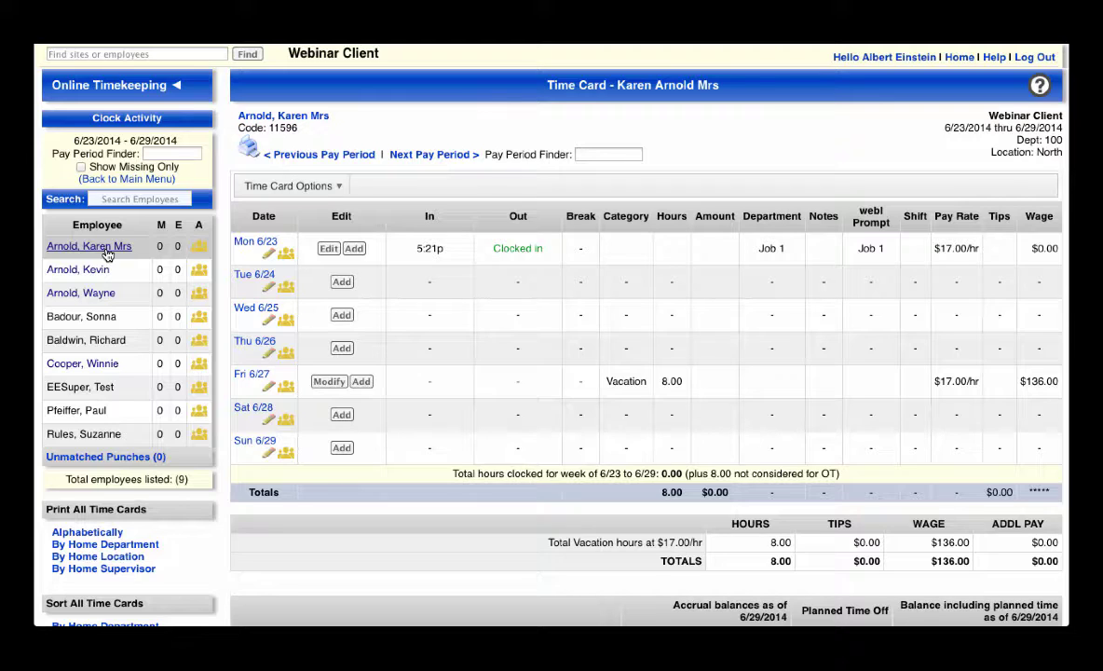
Step: Check the time card with only missing punches shown, and examine the full card's pay totals and accrual balances
click(312, 188)
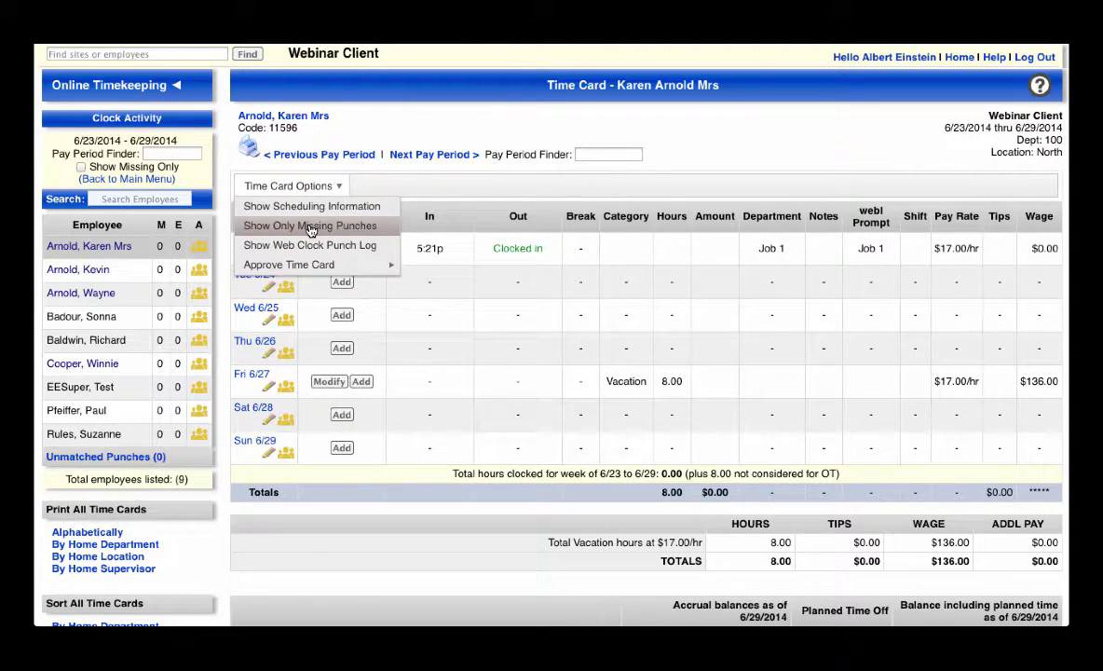
click(311, 227)
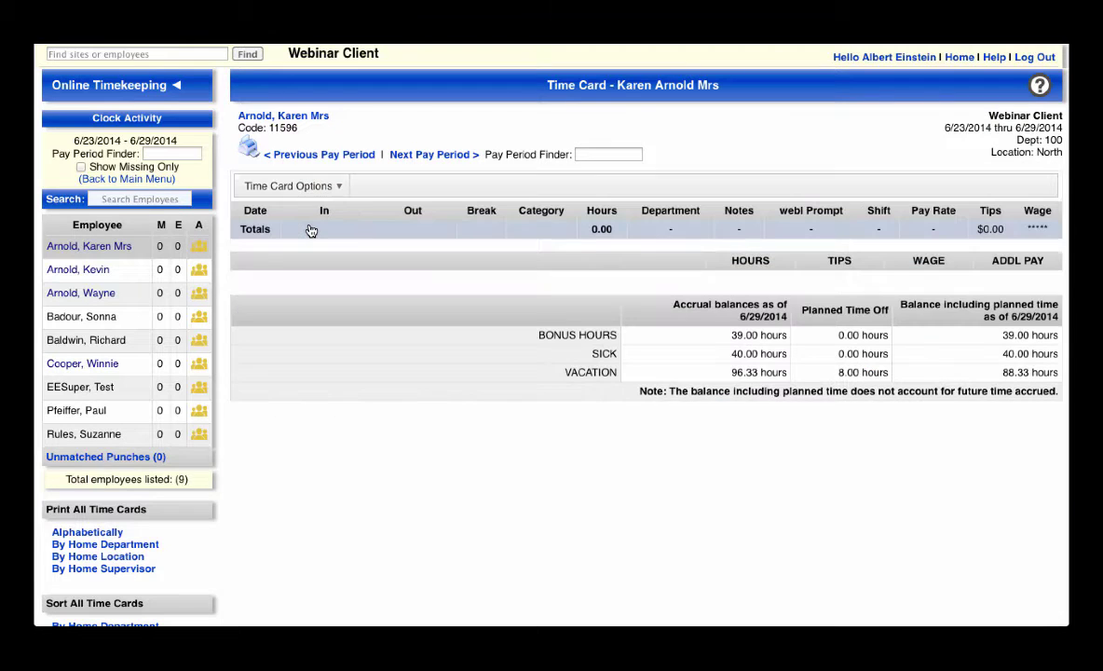
click(289, 186)
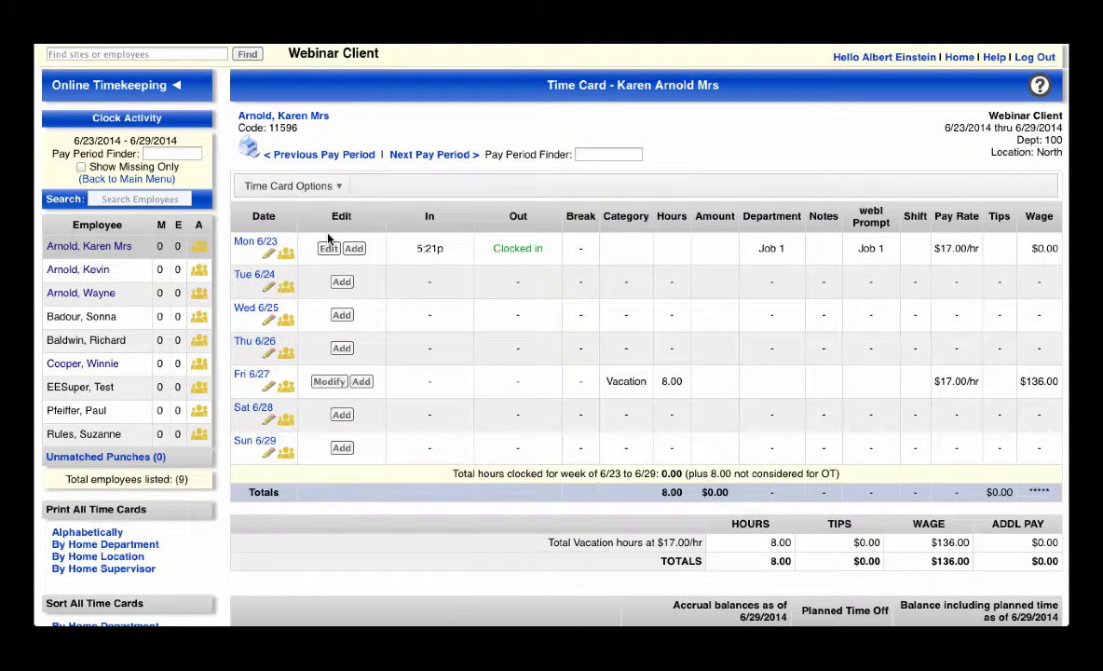
mouse_move(434, 250)
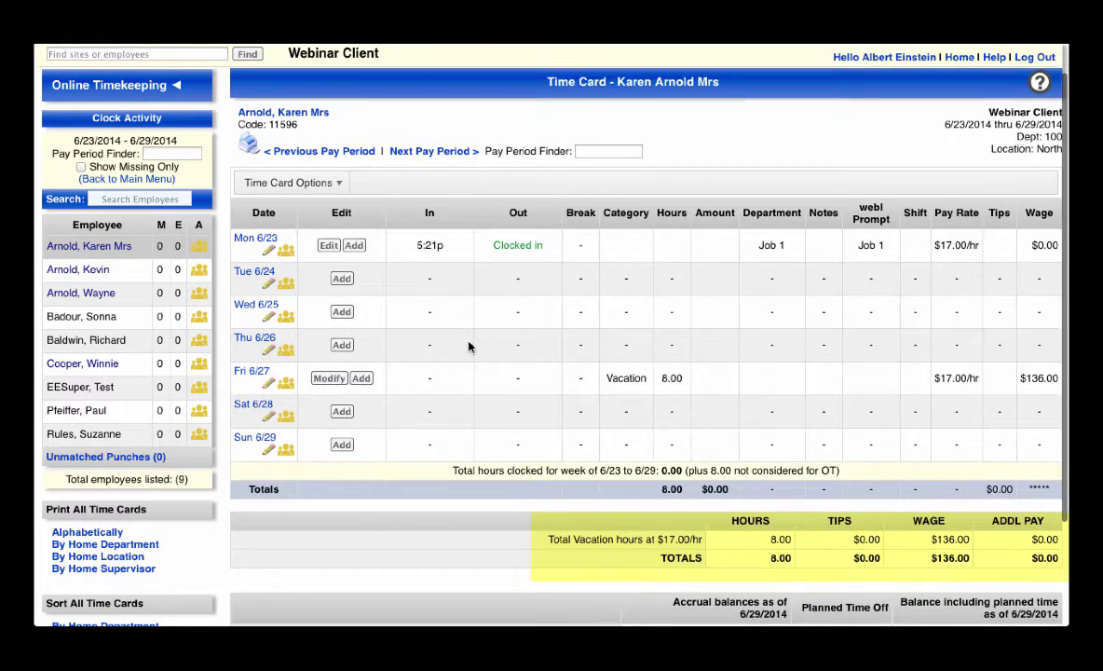
scroll(469, 335, down, 3)
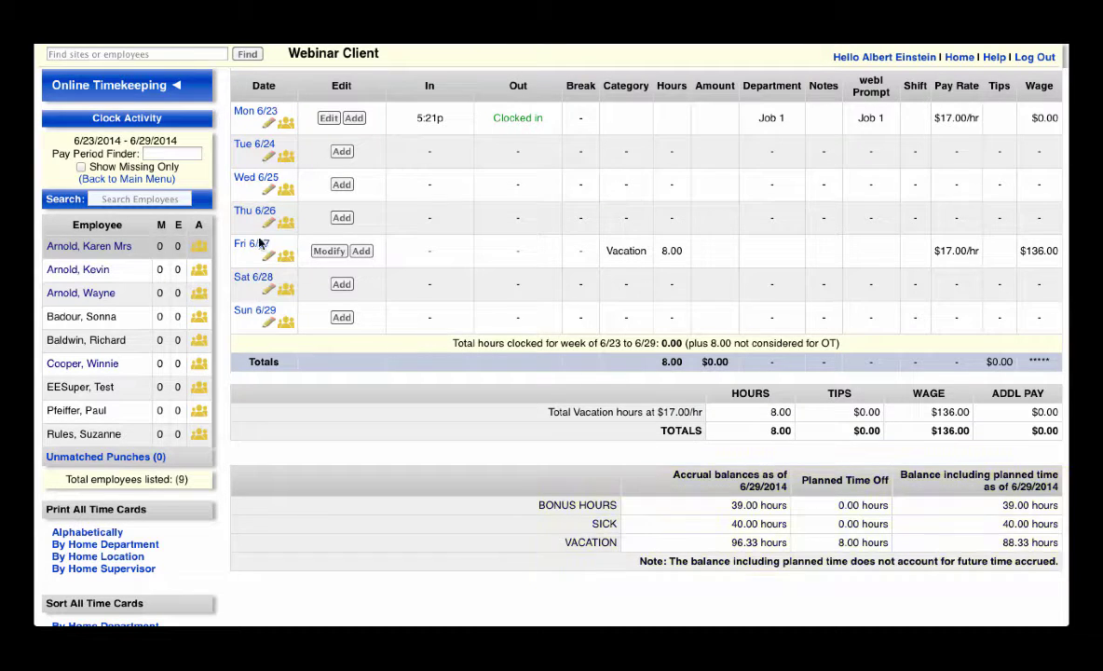
Step: Return to the main menu and display the BONUS HOURS balances of all active employees for accrual adjustment
click(138, 187)
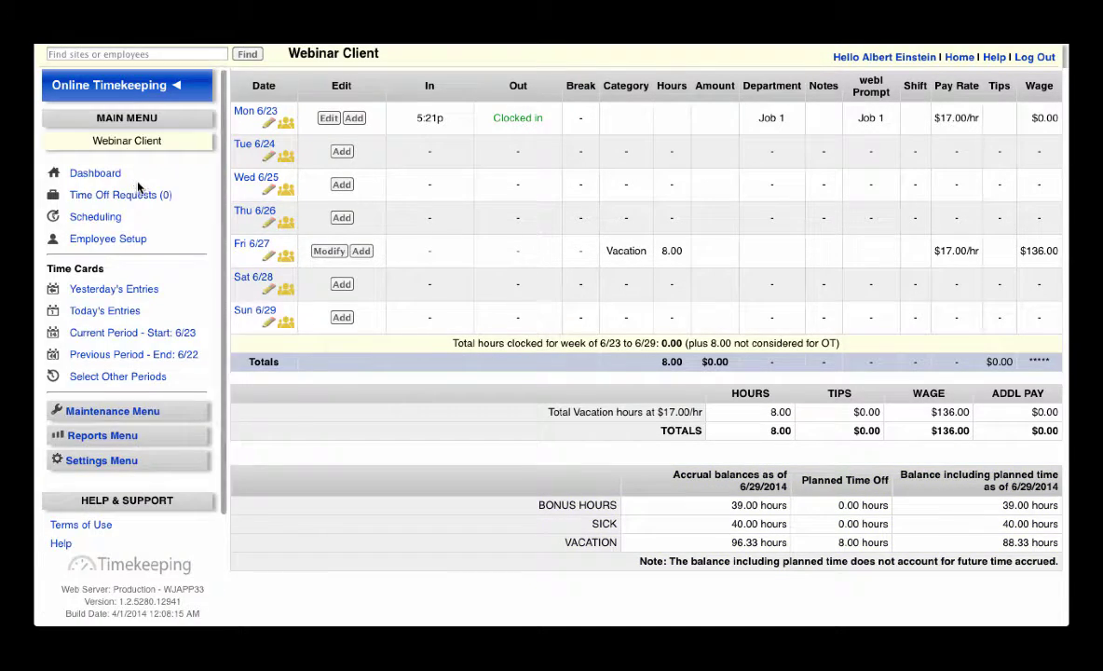
click(153, 420)
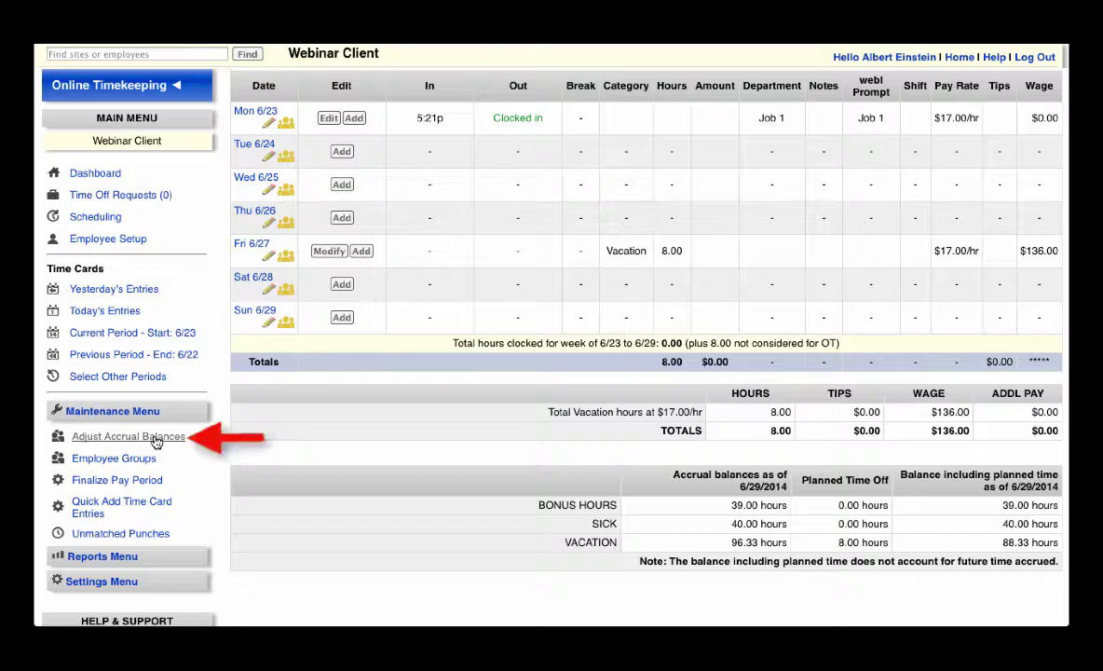
click(156, 441)
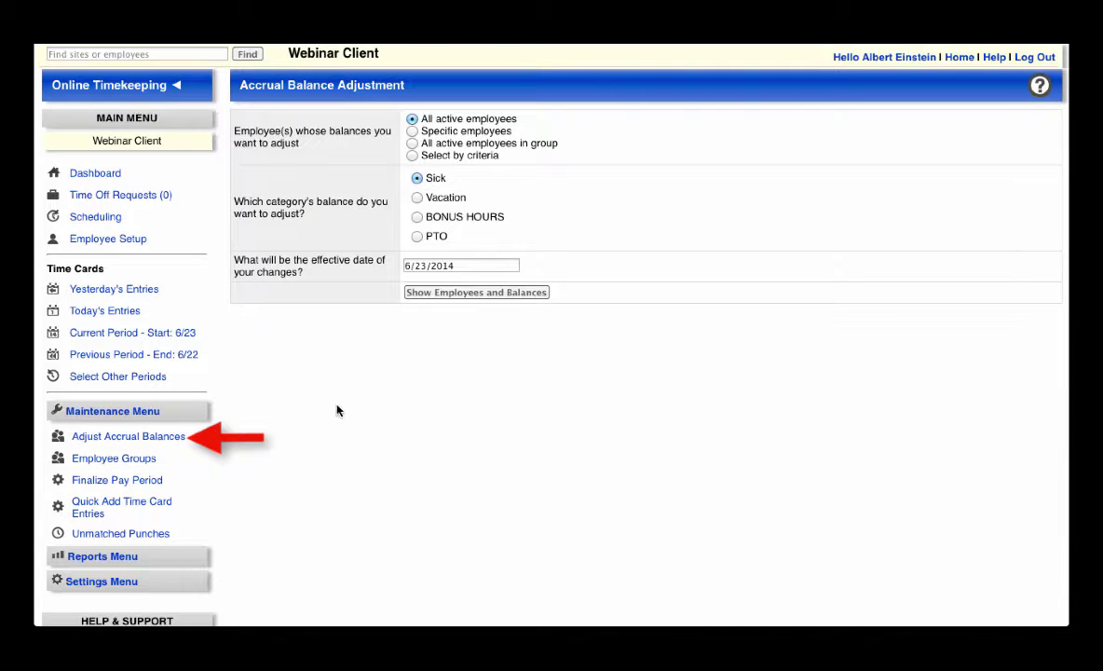
click(416, 216)
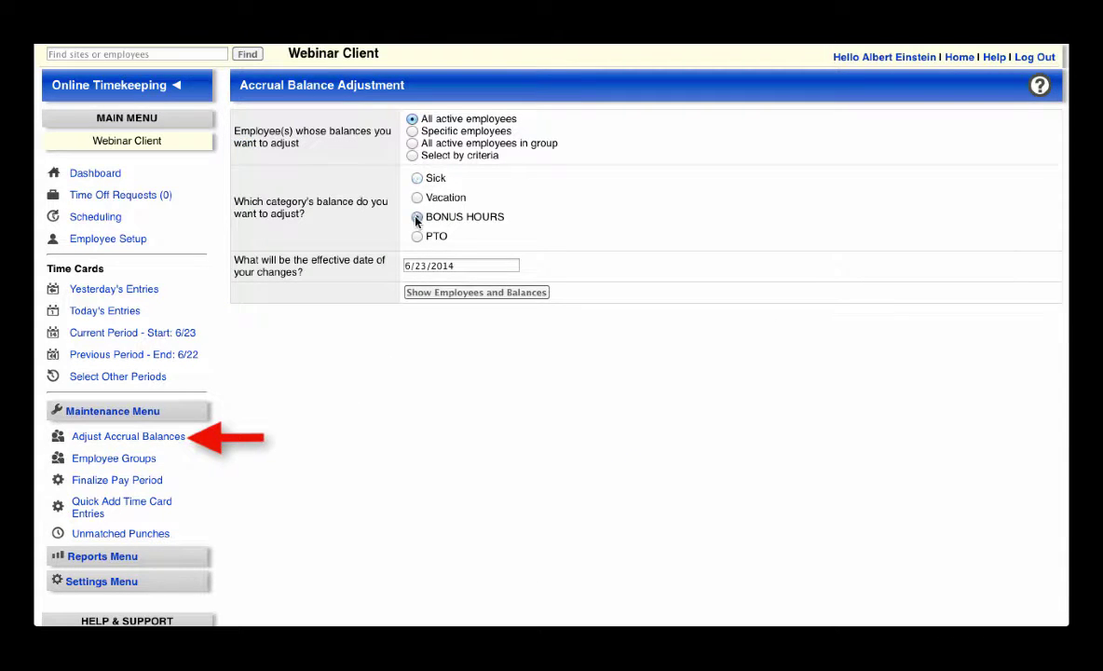
click(439, 295)
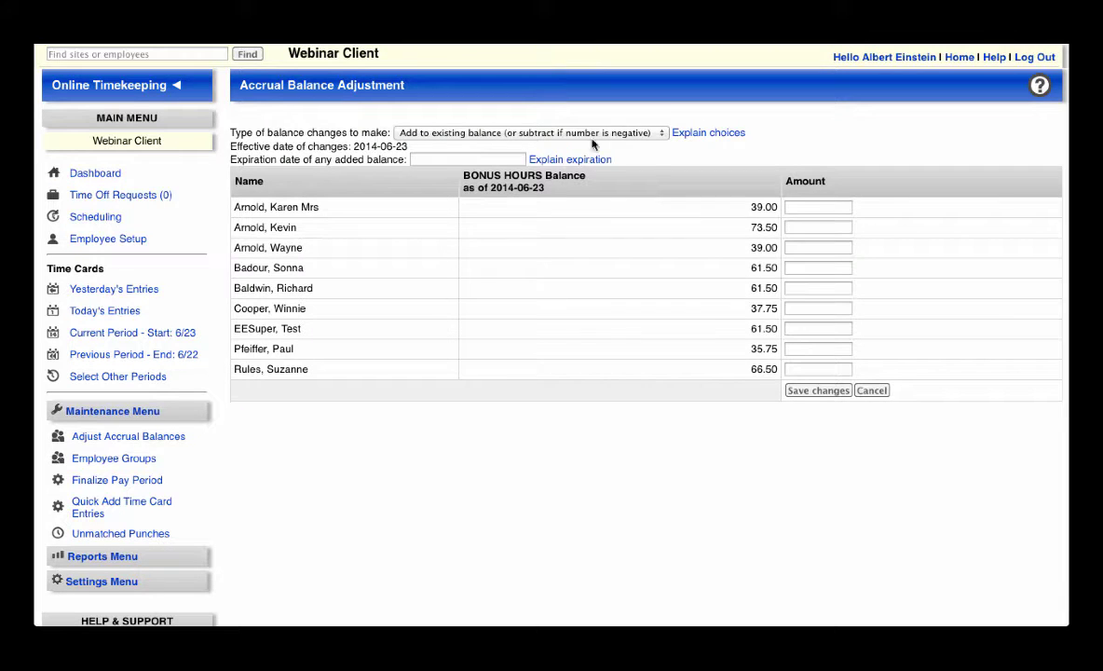
Step: Check the available types of balance change and the expiration date field for added balances
click(663, 137)
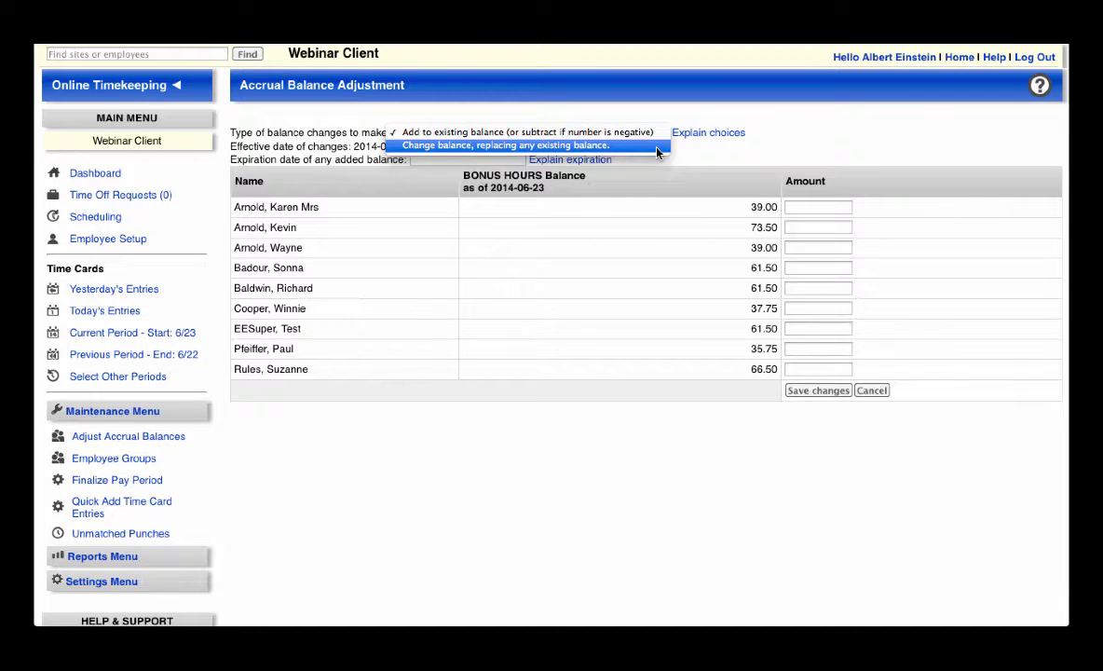
click(679, 155)
click(486, 159)
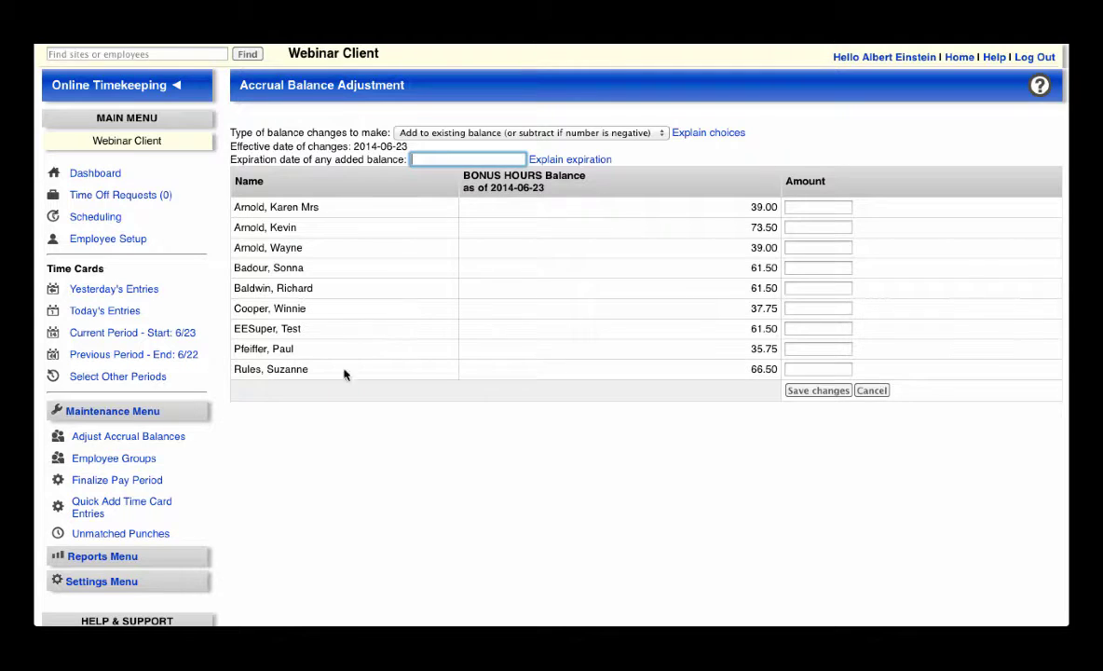
Step: Start a new employee group with membership selected by criteria, using Department as the criterion
click(122, 461)
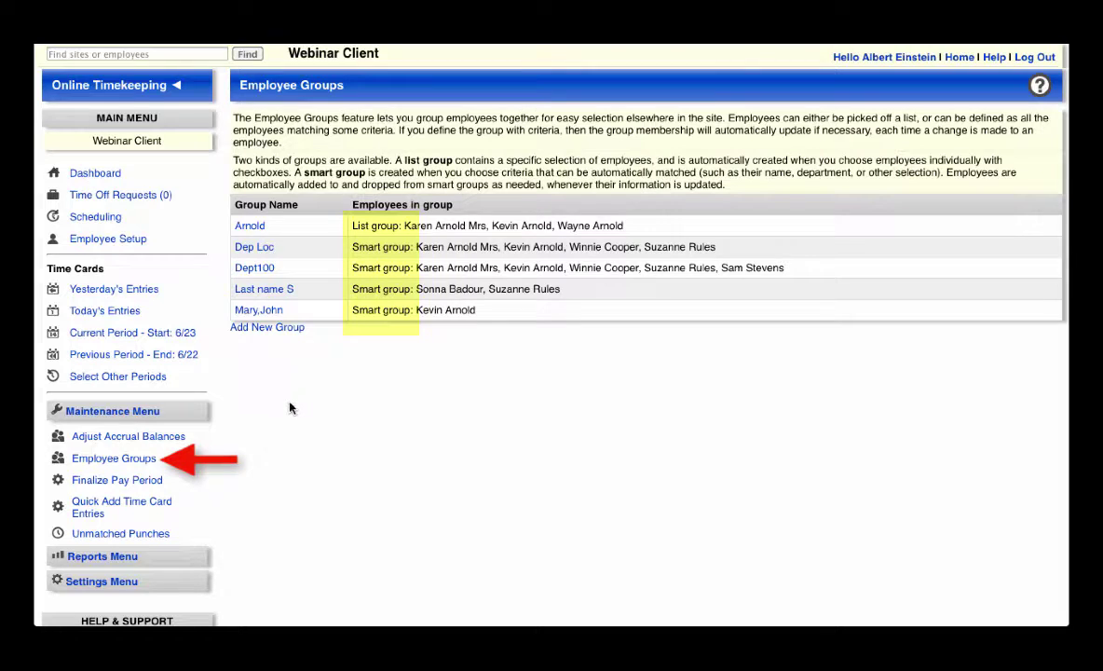
click(277, 328)
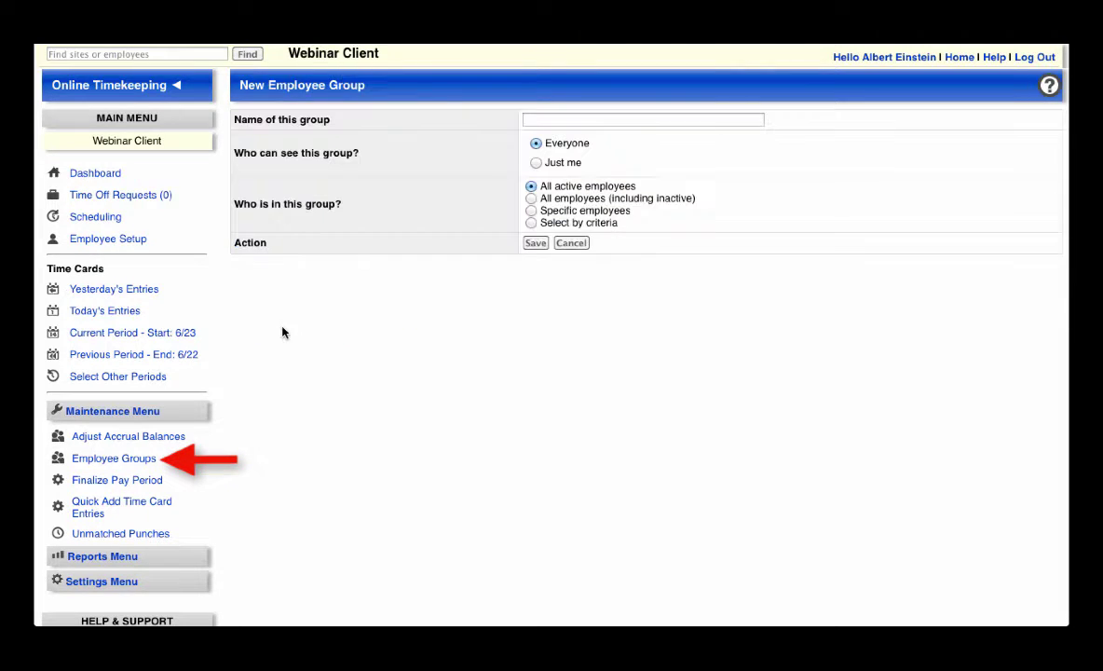
click(533, 213)
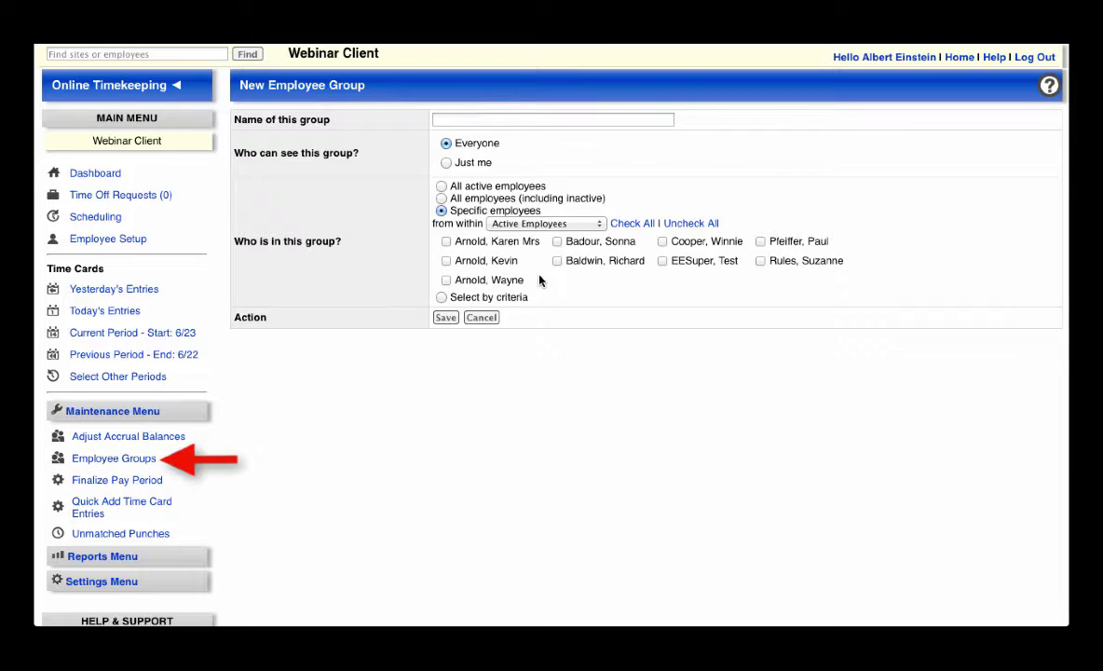
click(442, 297)
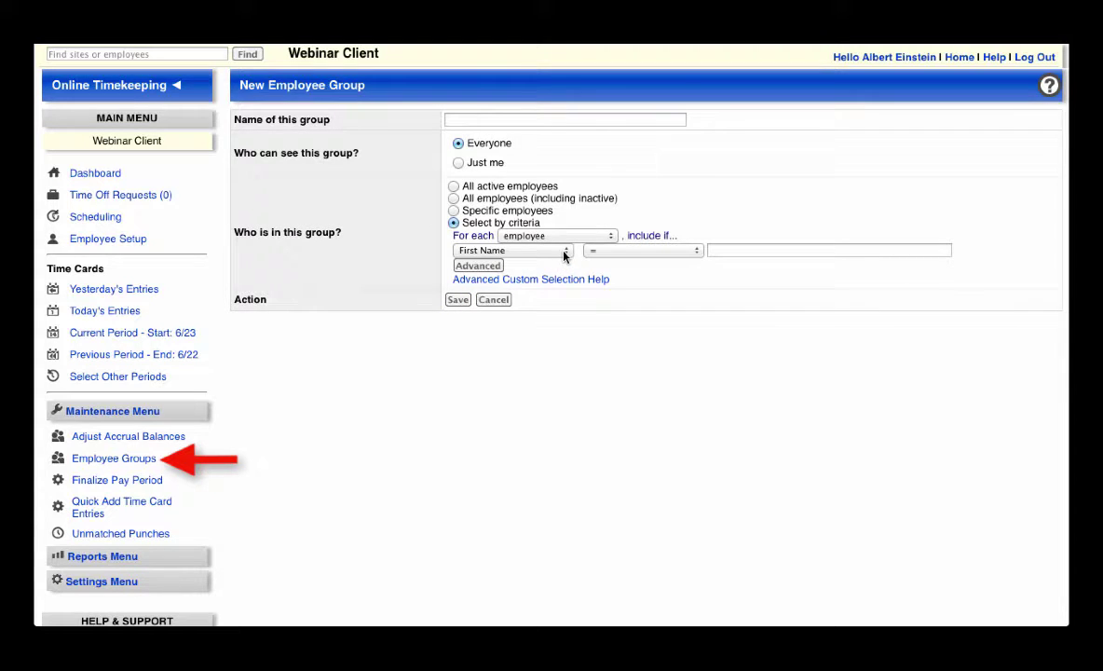
click(564, 251)
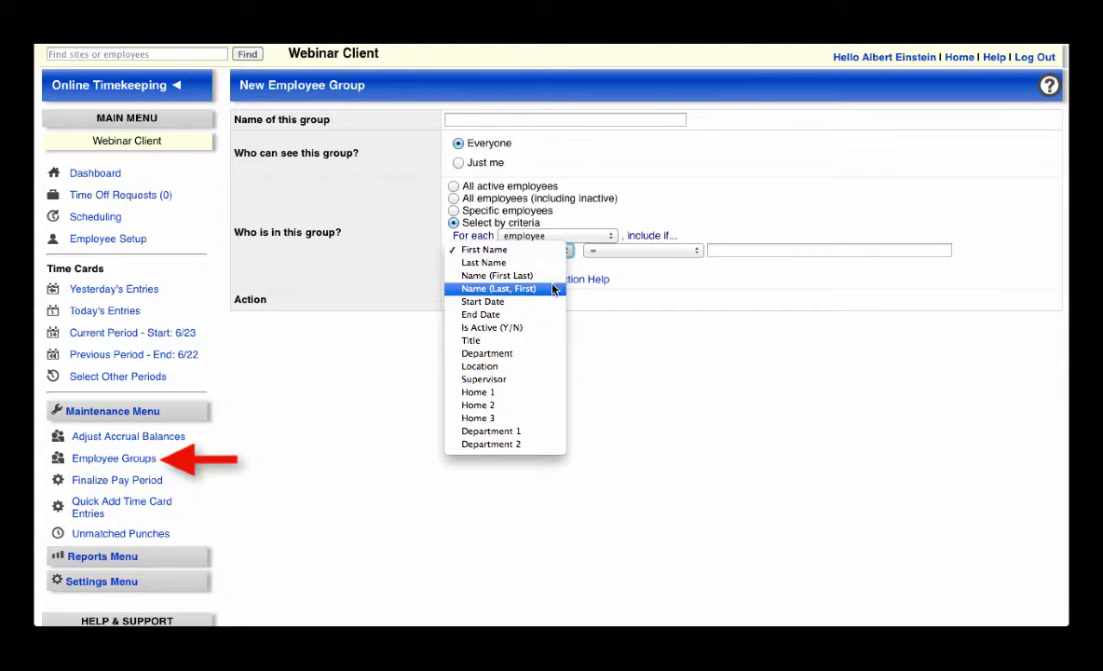
click(545, 353)
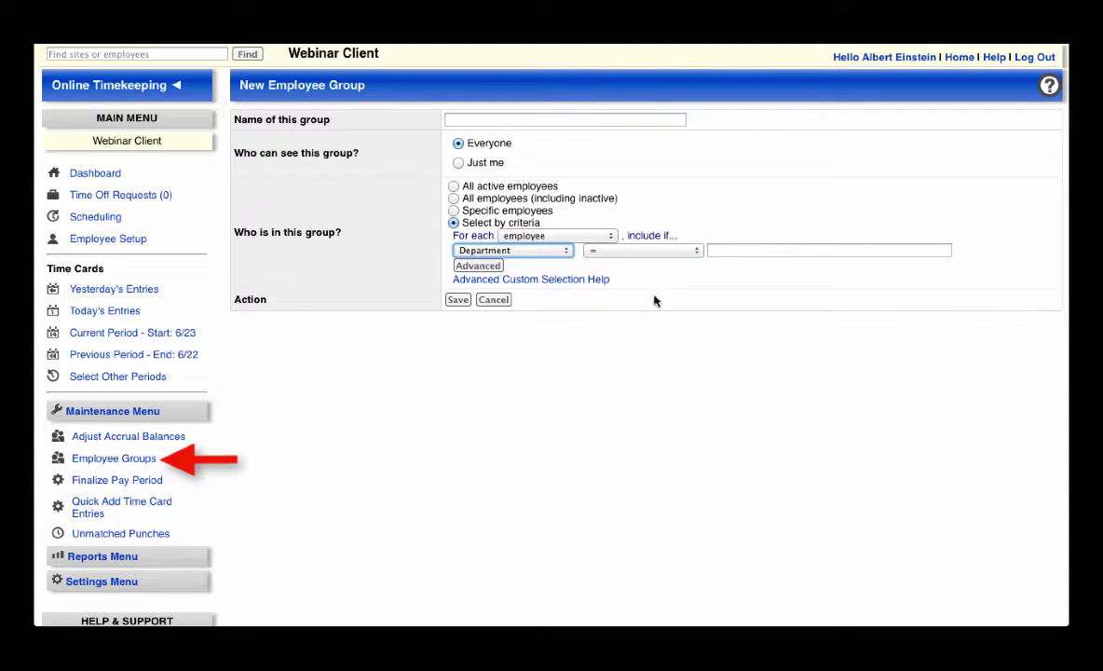
Step: Check the comparison operators for the Department criterion, keep "=" and place the cursor in the criterion's value field
click(697, 251)
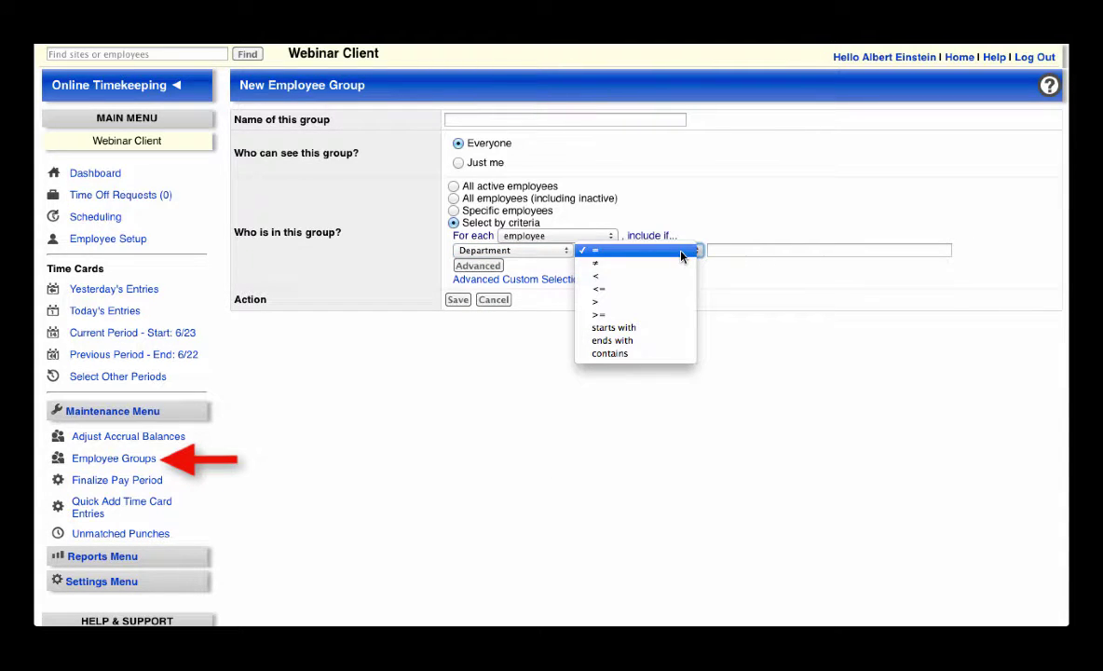
click(681, 252)
click(721, 251)
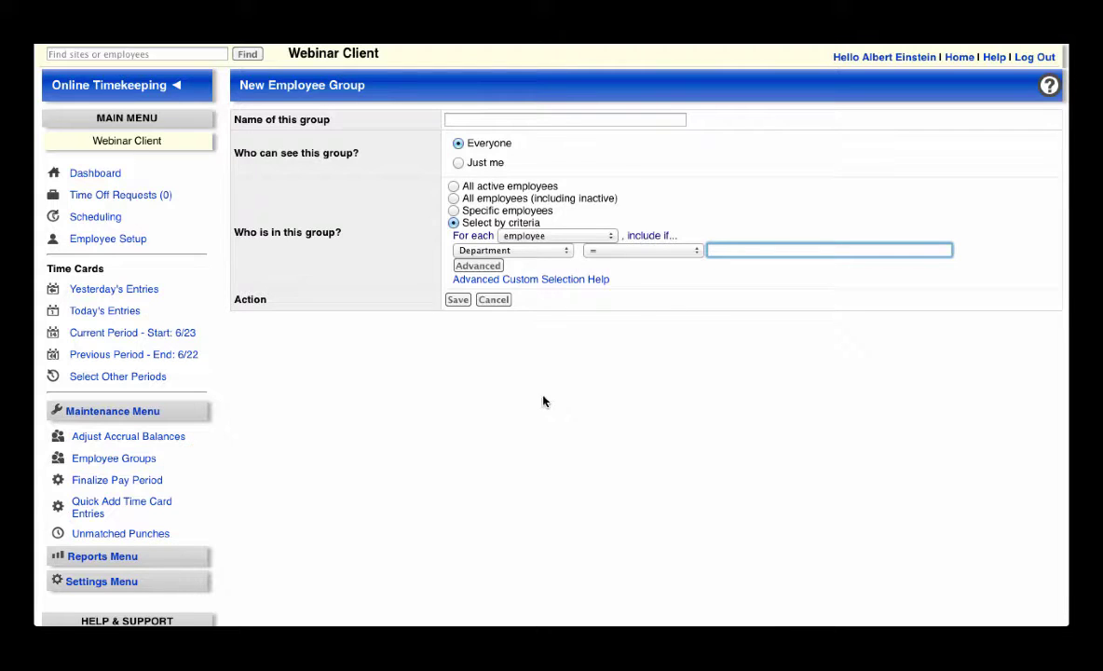
Step: View the maintenance pages for finalizing the pay period, quick-adding time card entries and handling unmatched punches
click(137, 483)
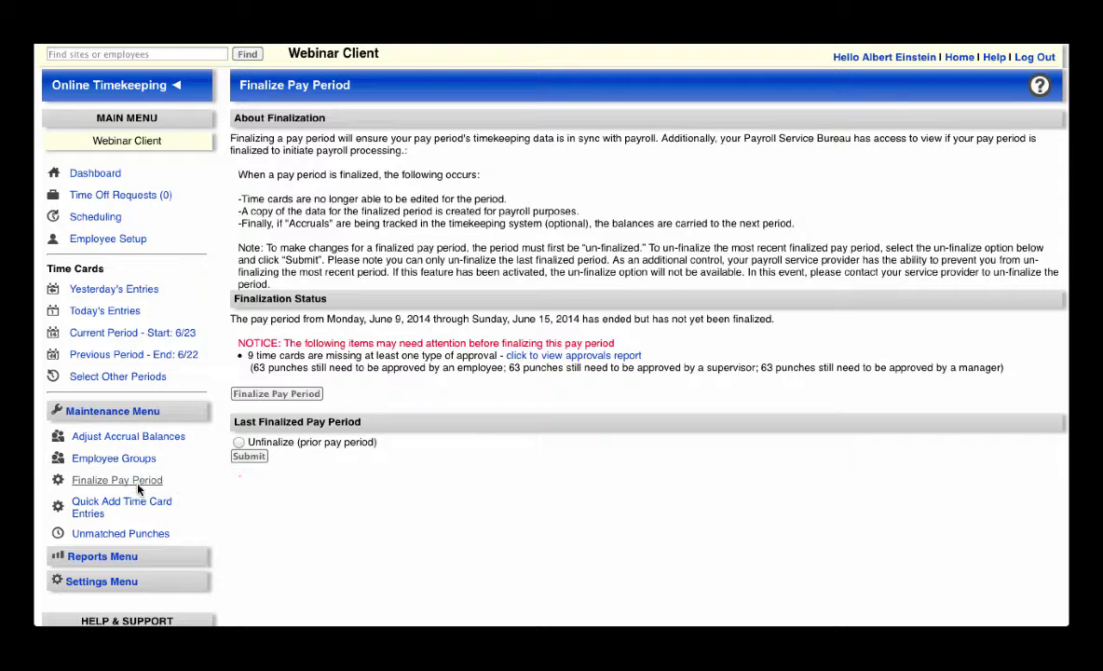
click(138, 504)
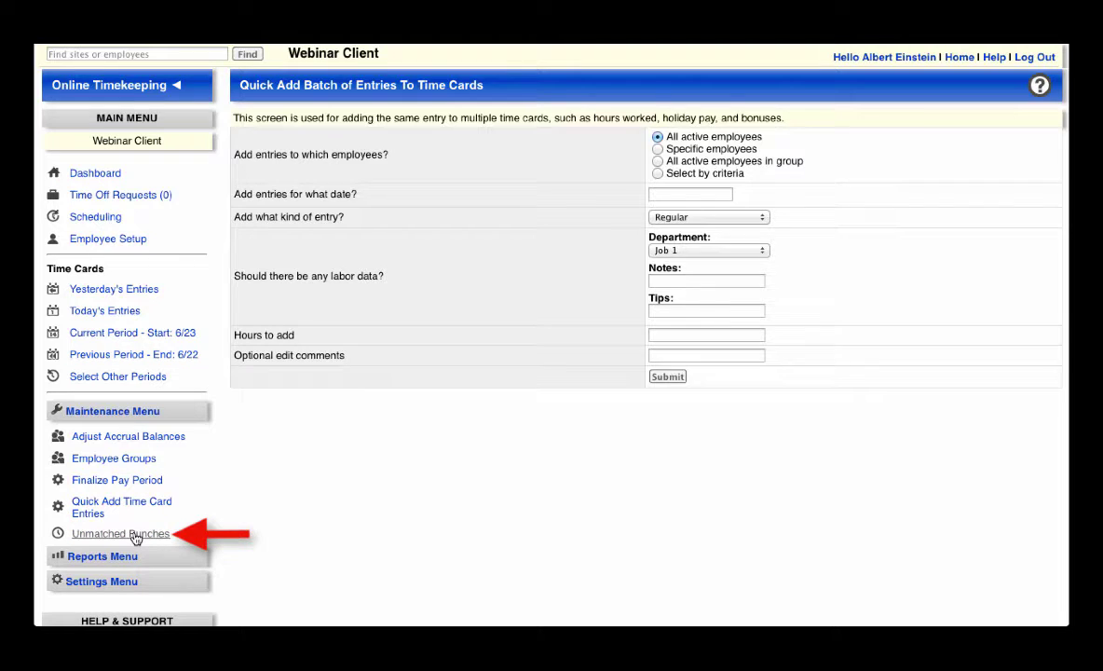
click(135, 535)
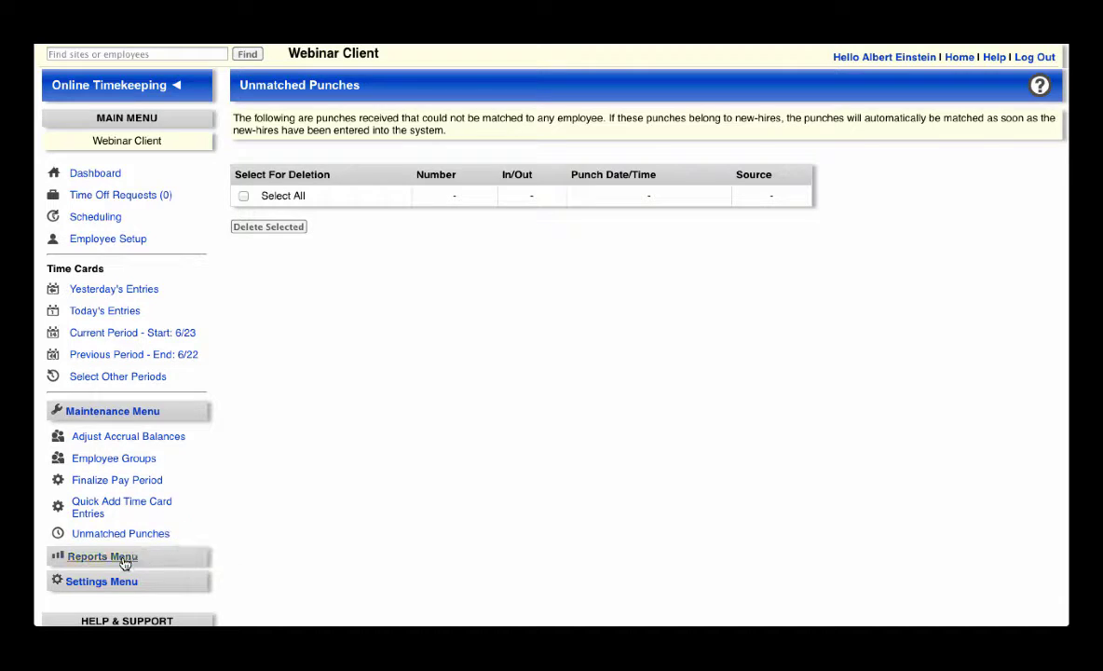
Step: Show the complete list of available reports, from Pay Period Summary to Work Week Report
click(123, 556)
scroll(124, 565, down, 5)
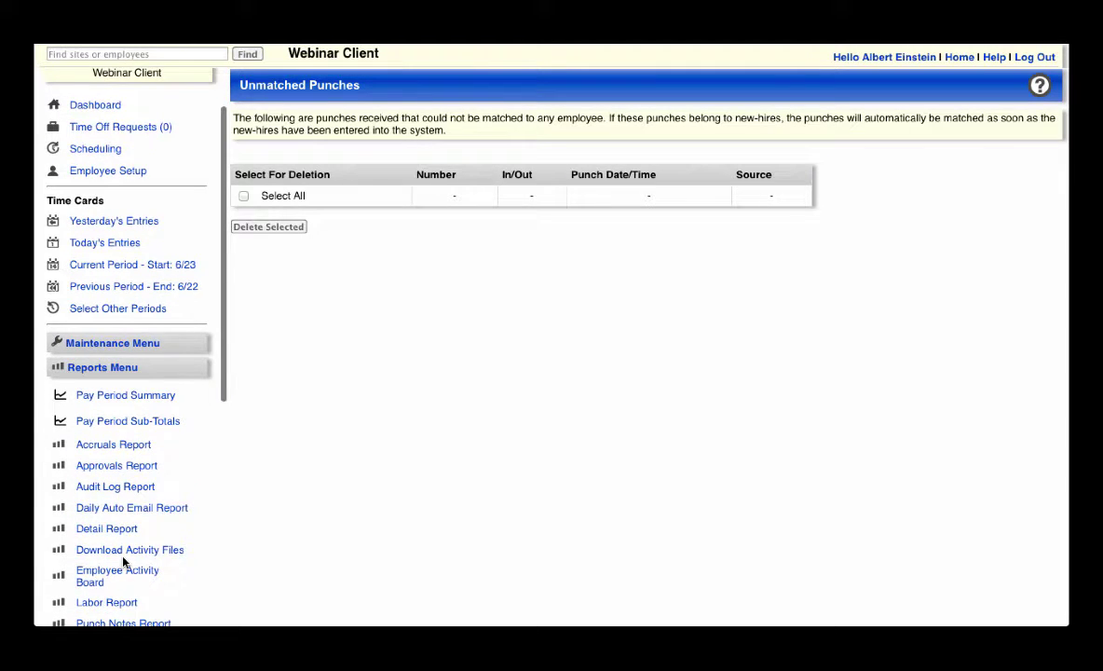
scroll(125, 565, down, 2)
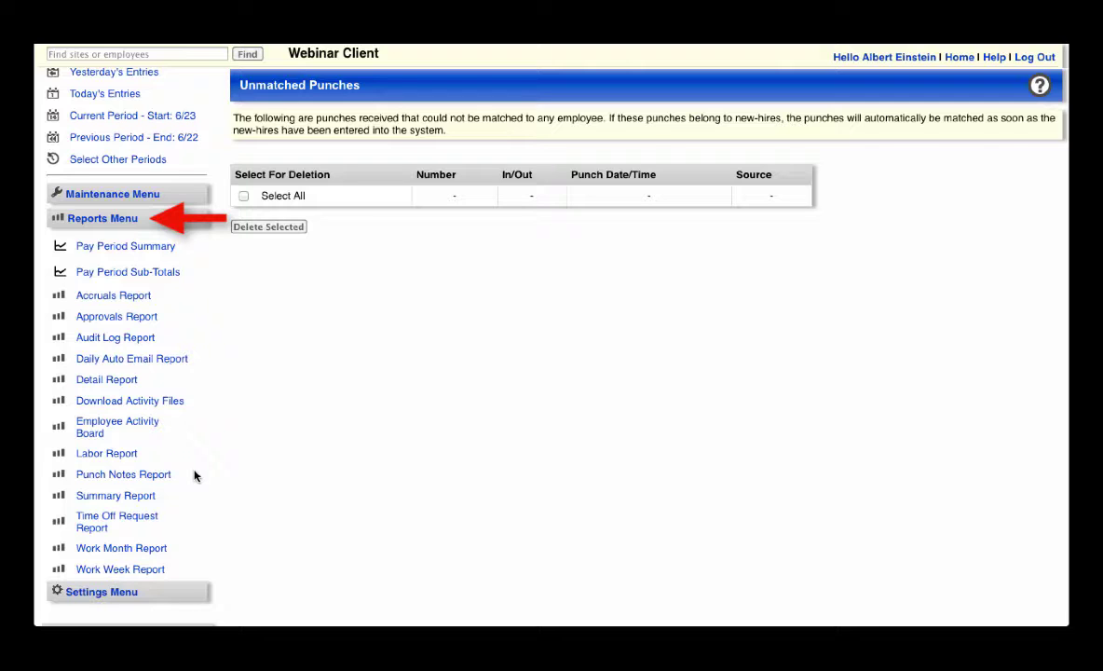
Step: Open the Daily Auto Email Report and check the login and employee group filter choices for a new subscription
click(173, 363)
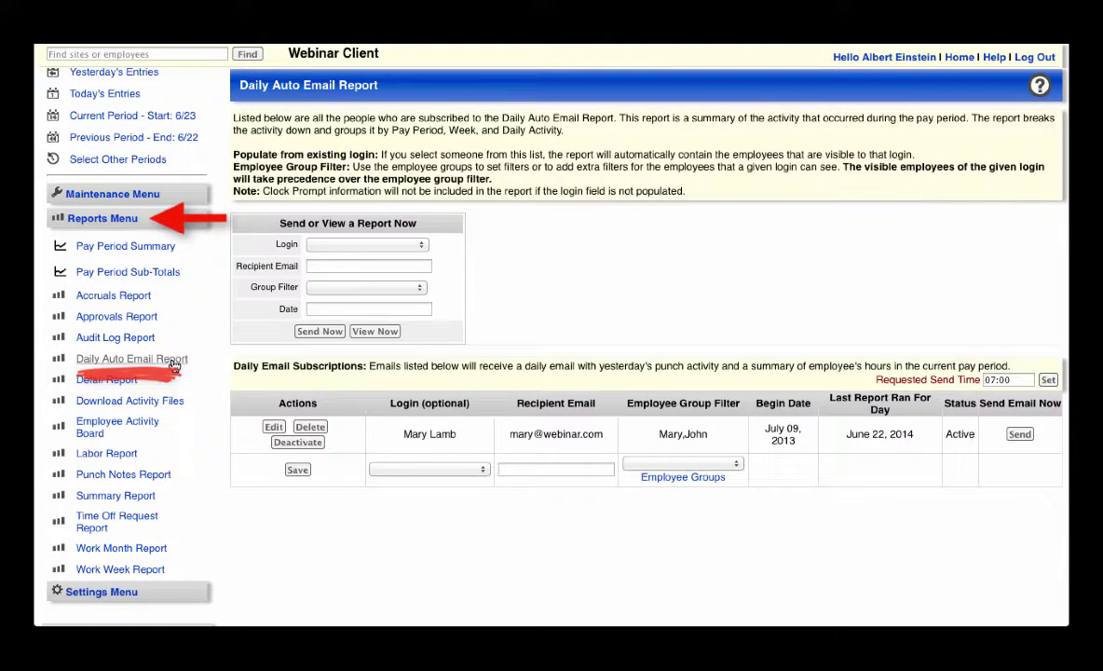
click(477, 469)
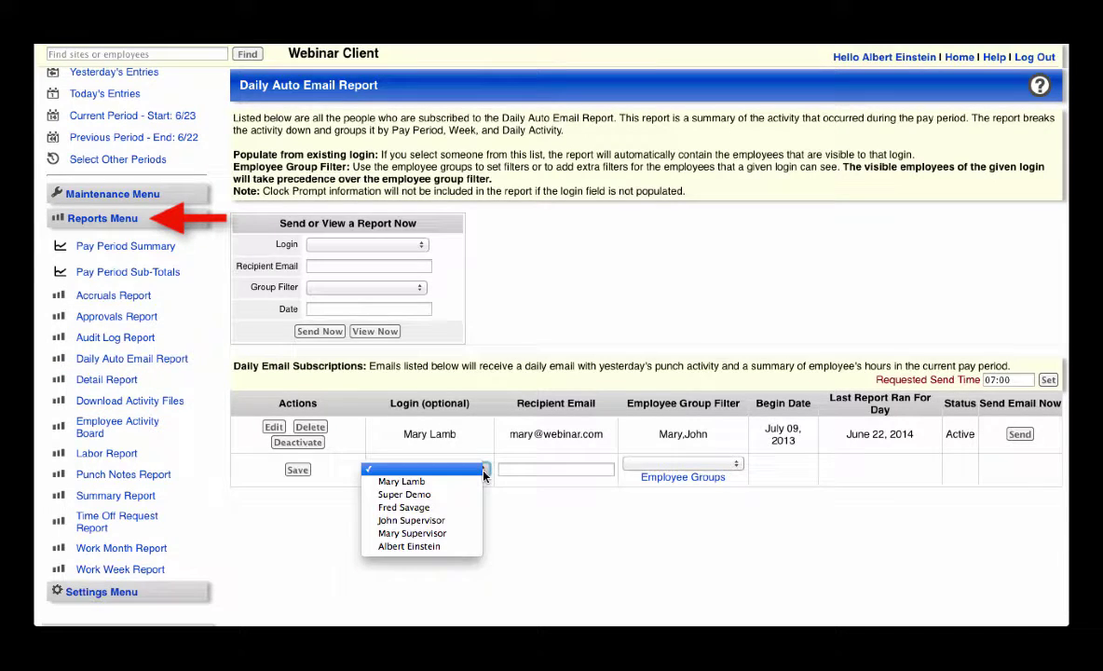
click(507, 512)
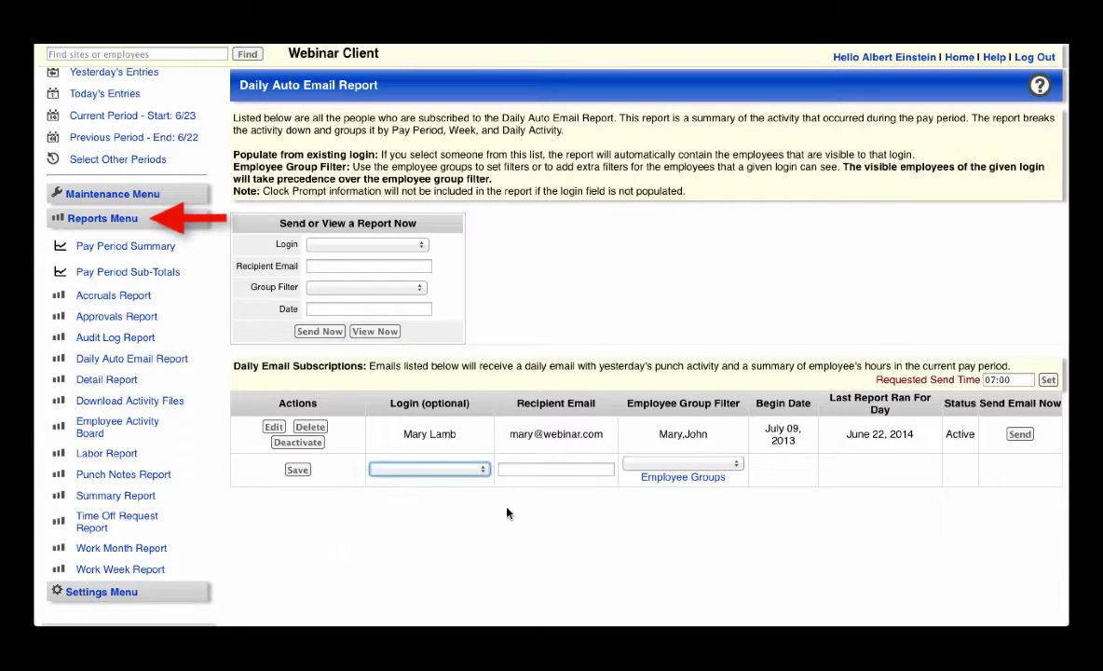
click(737, 464)
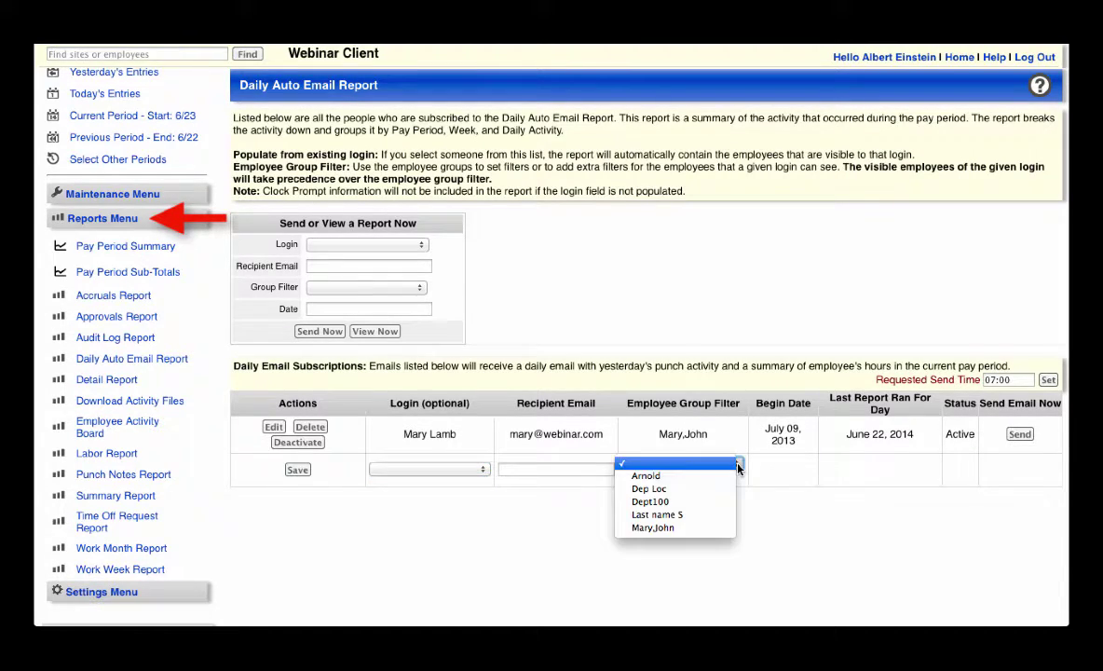
click(755, 509)
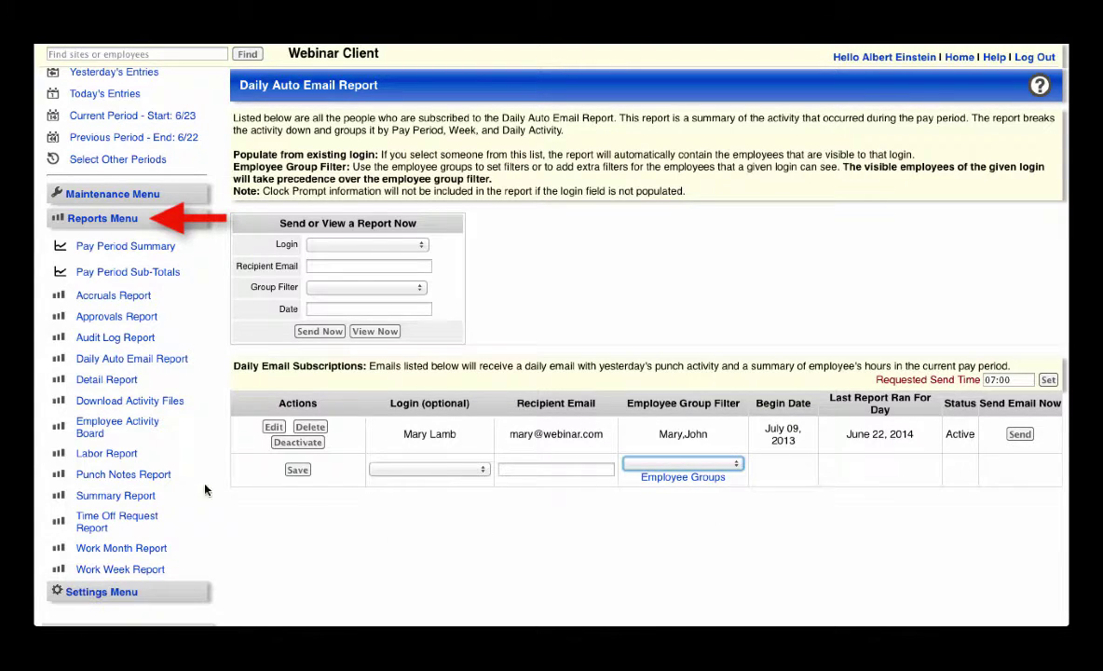
Step: Set up a Labor Report for the current pay period and all active employees, with the Hours amount and Category field included
click(117, 456)
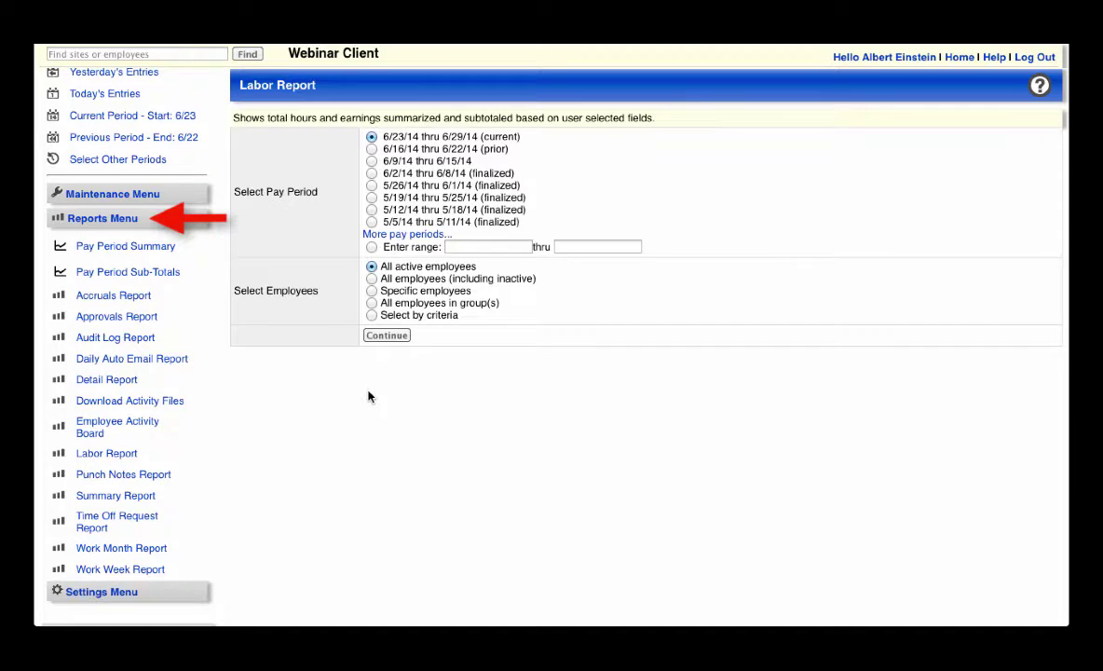
click(399, 341)
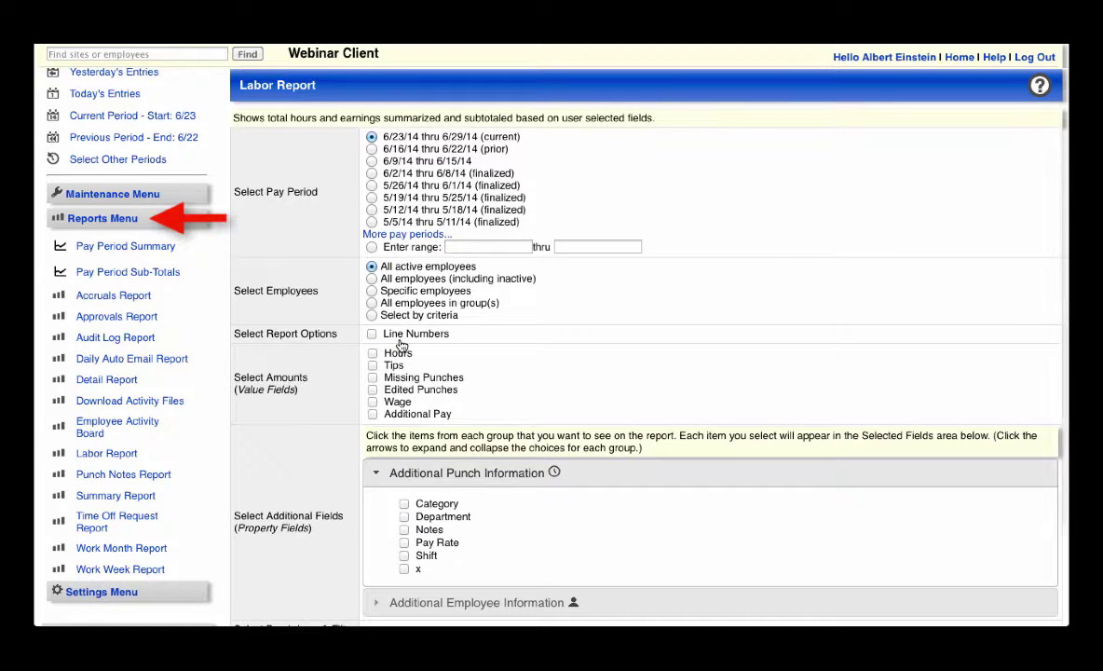
click(372, 353)
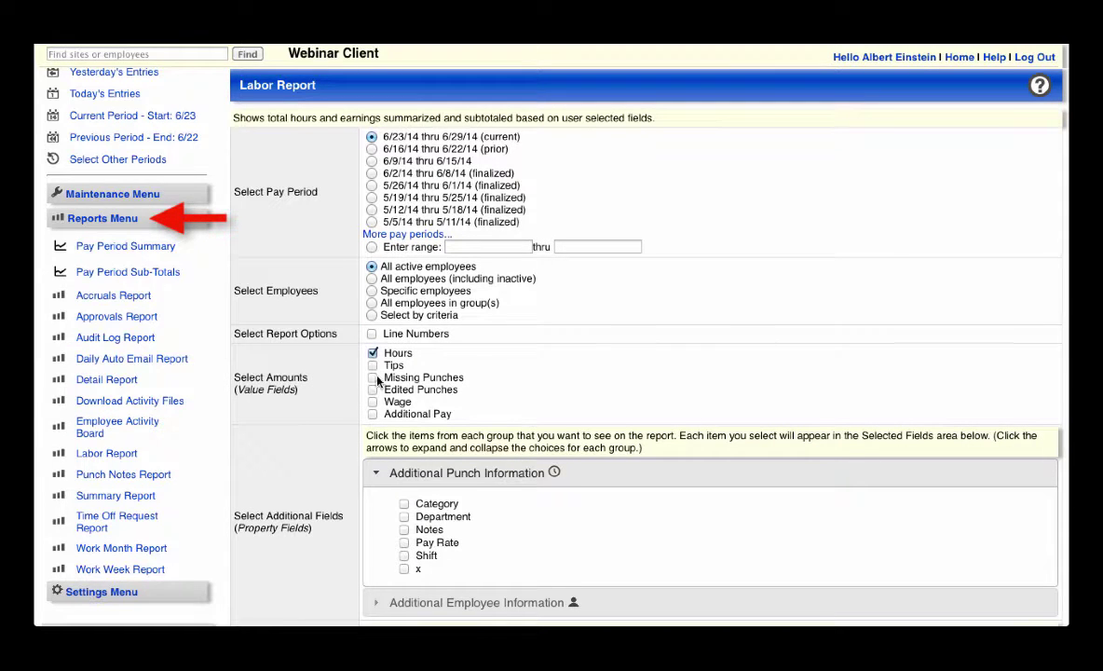
click(404, 503)
scroll(402, 516, down, 1)
scroll(402, 515, down, 3)
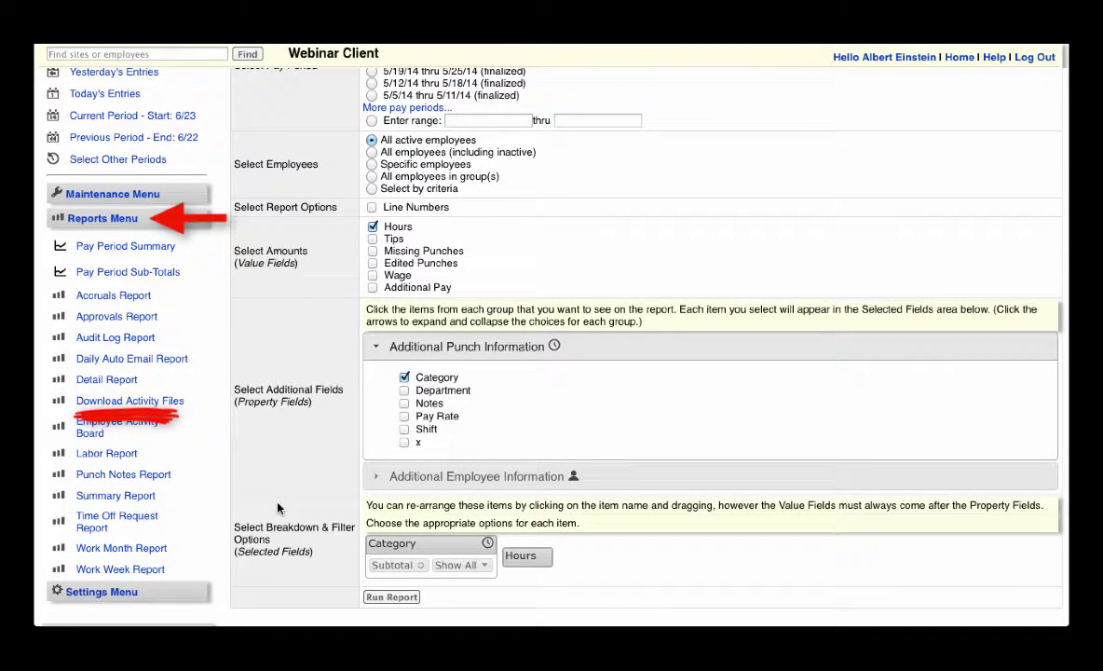
Step: Check the Download Activity Files options and open a blank form for a new employee announcement
click(170, 402)
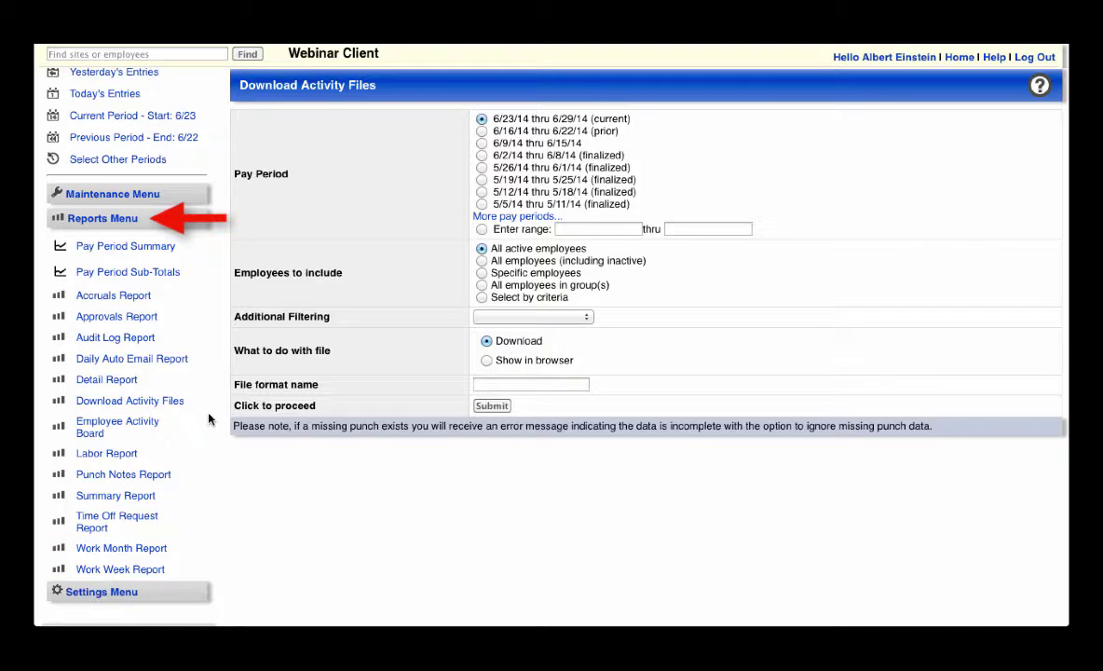
click(127, 594)
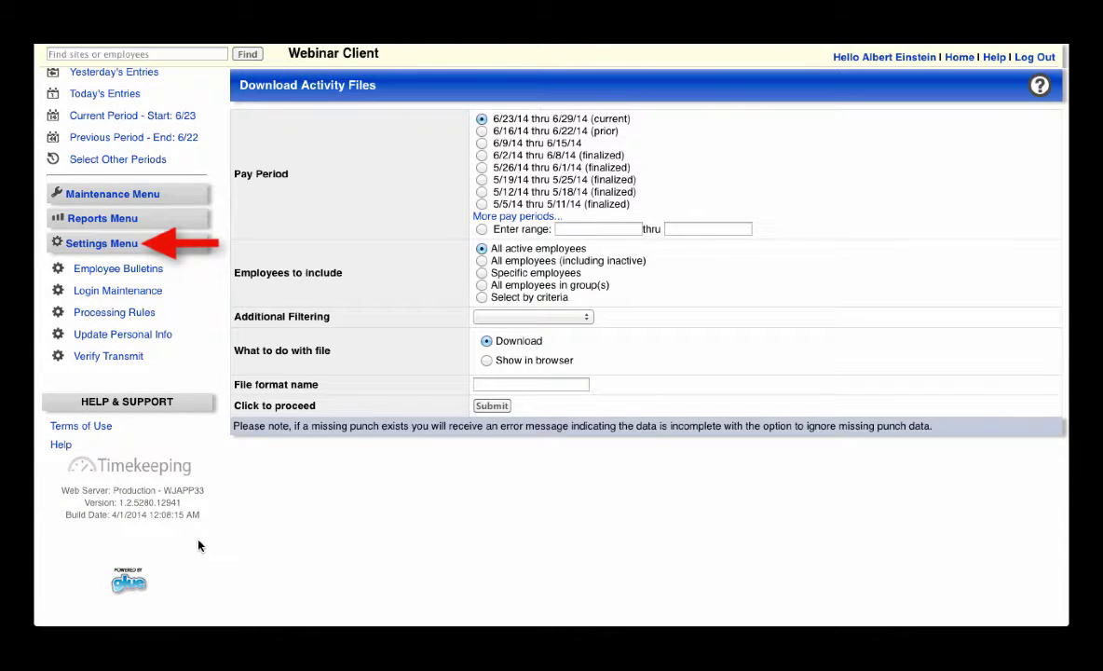
click(151, 273)
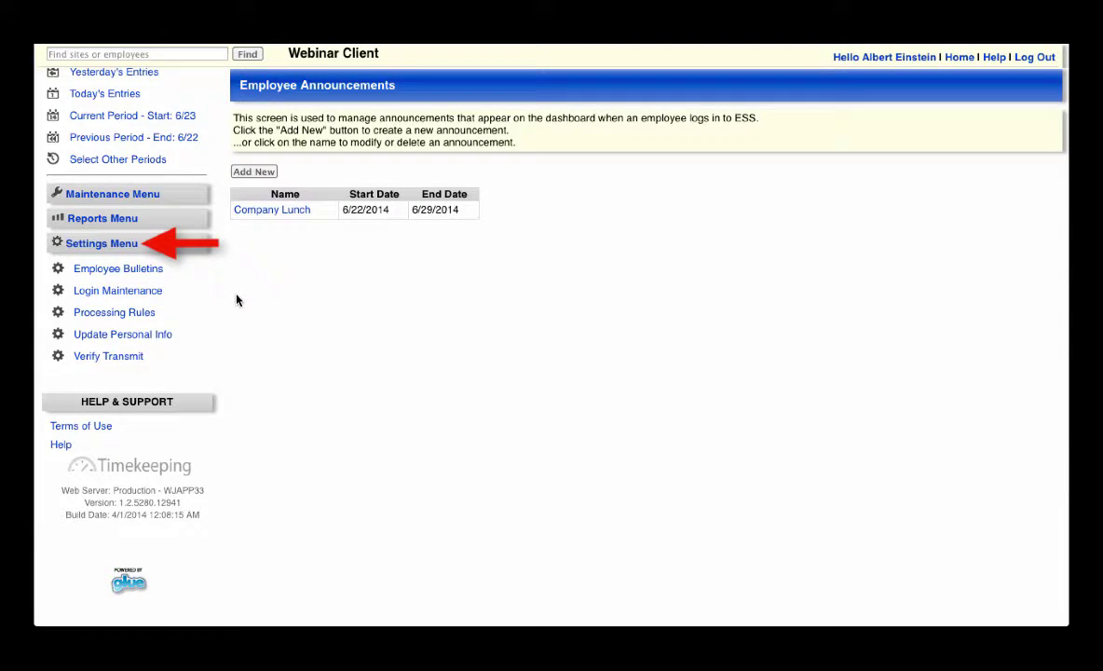
click(252, 179)
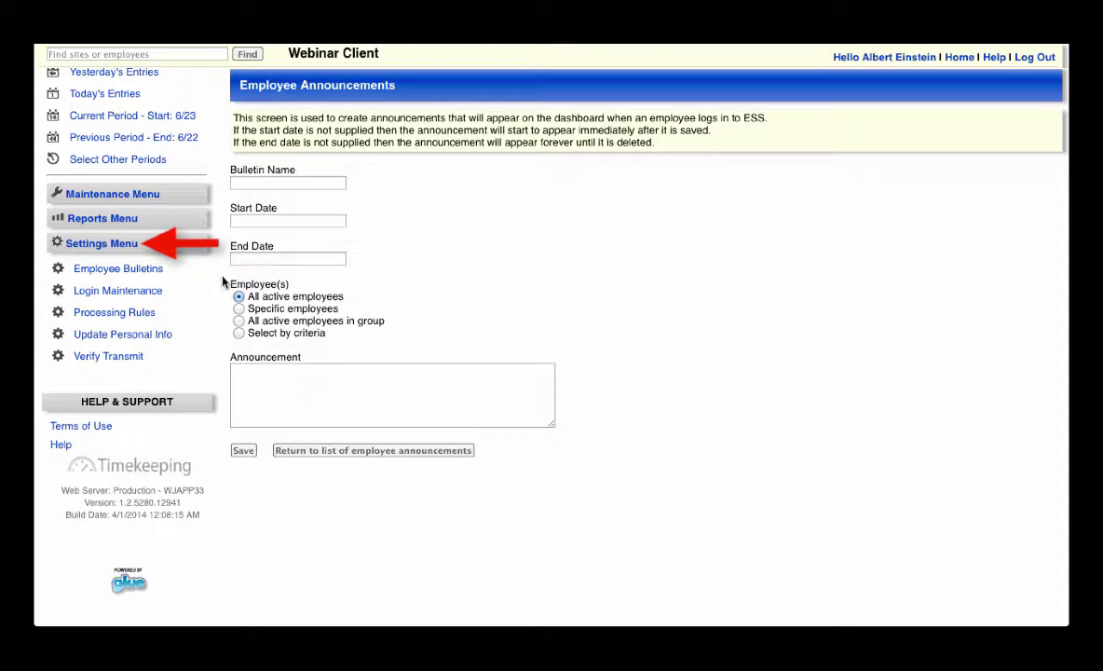
Step: Open the form for a new supervisor login, and review an existing supervisor login's visibility, permission and user information settings
click(140, 292)
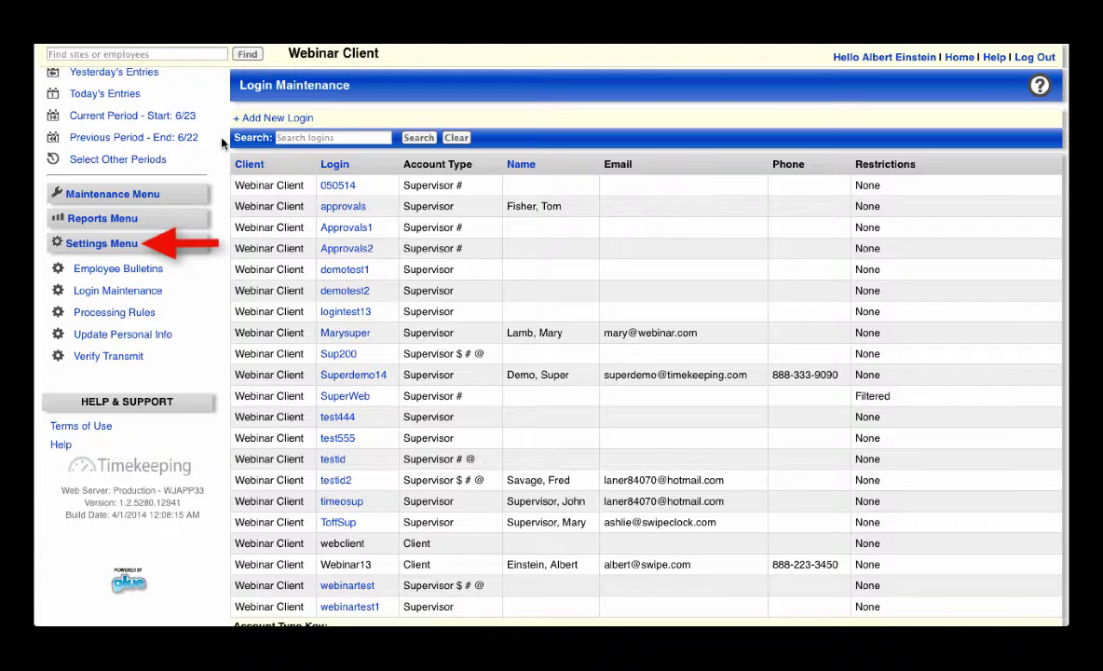
click(268, 119)
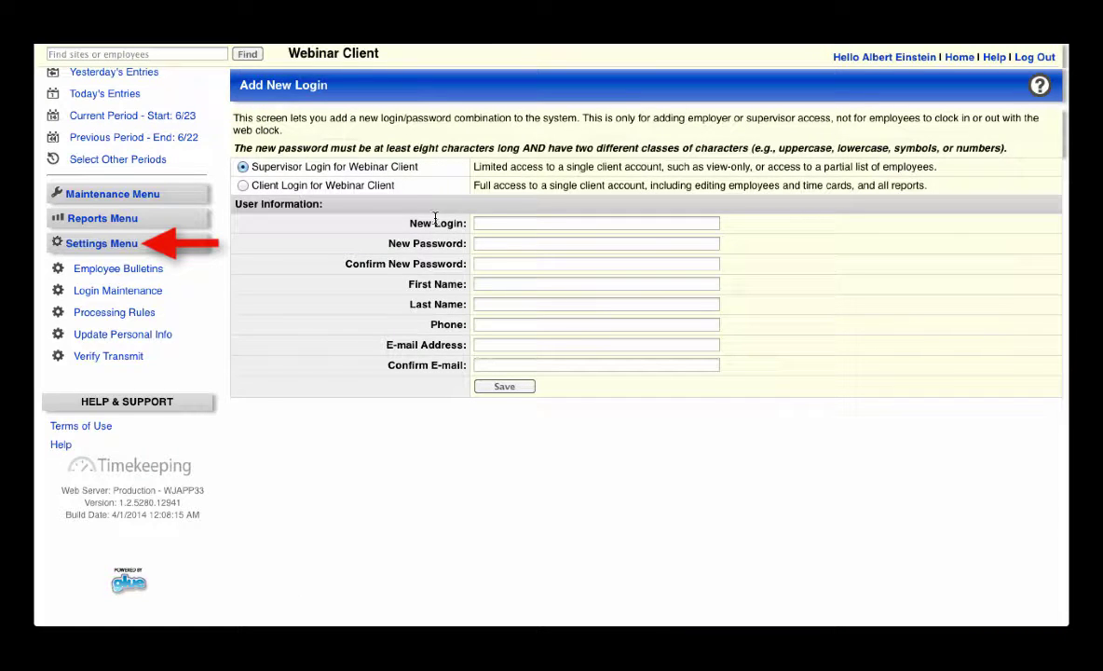
click(491, 222)
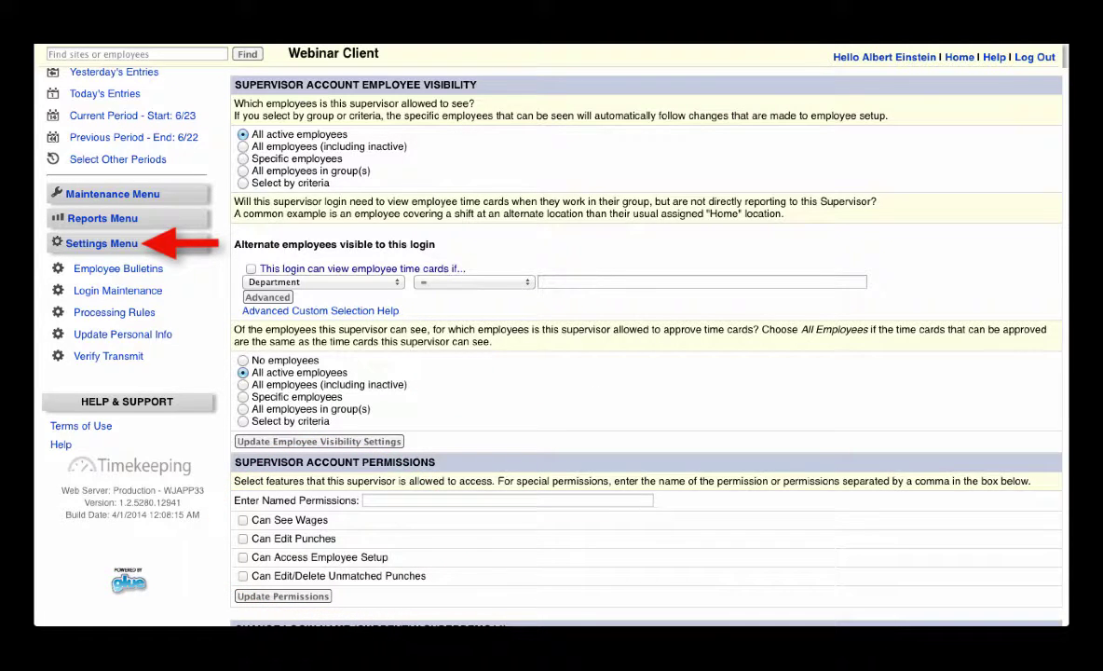
scroll(331, 352, up, 5)
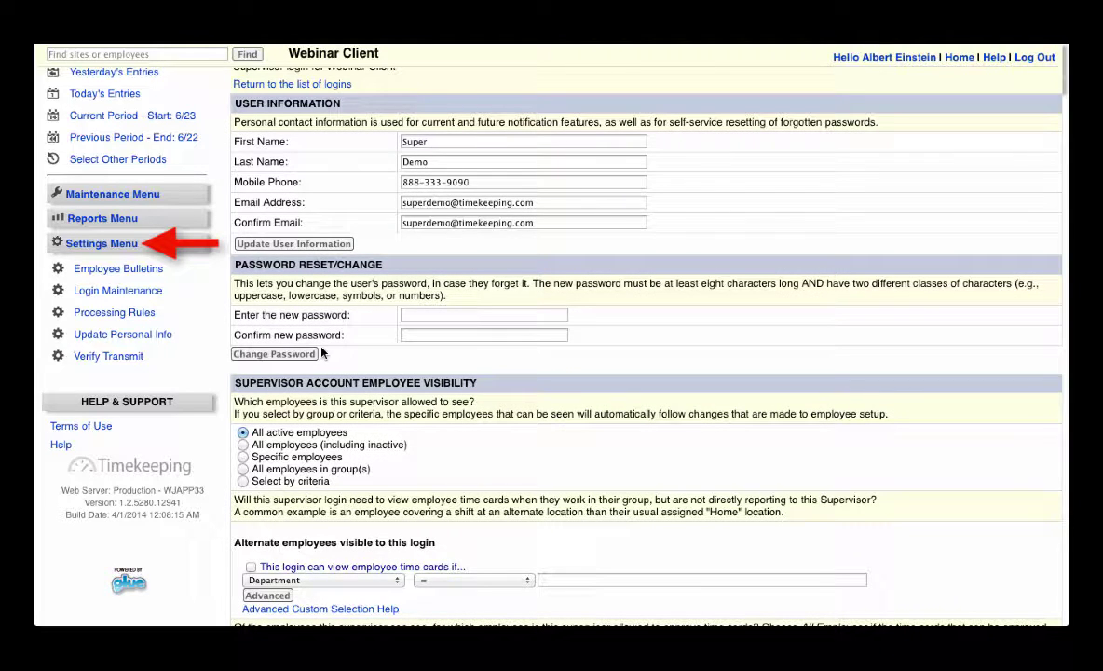
Step: View the settings pages for active processing rules, personal information and clock transmit verification
click(115, 313)
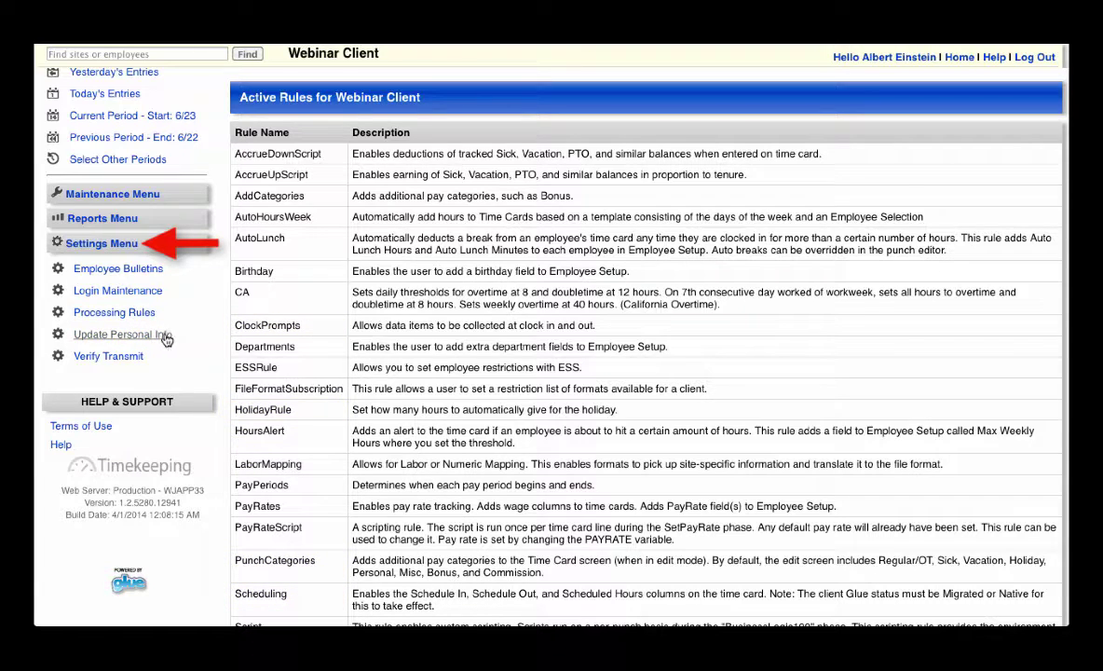
click(162, 337)
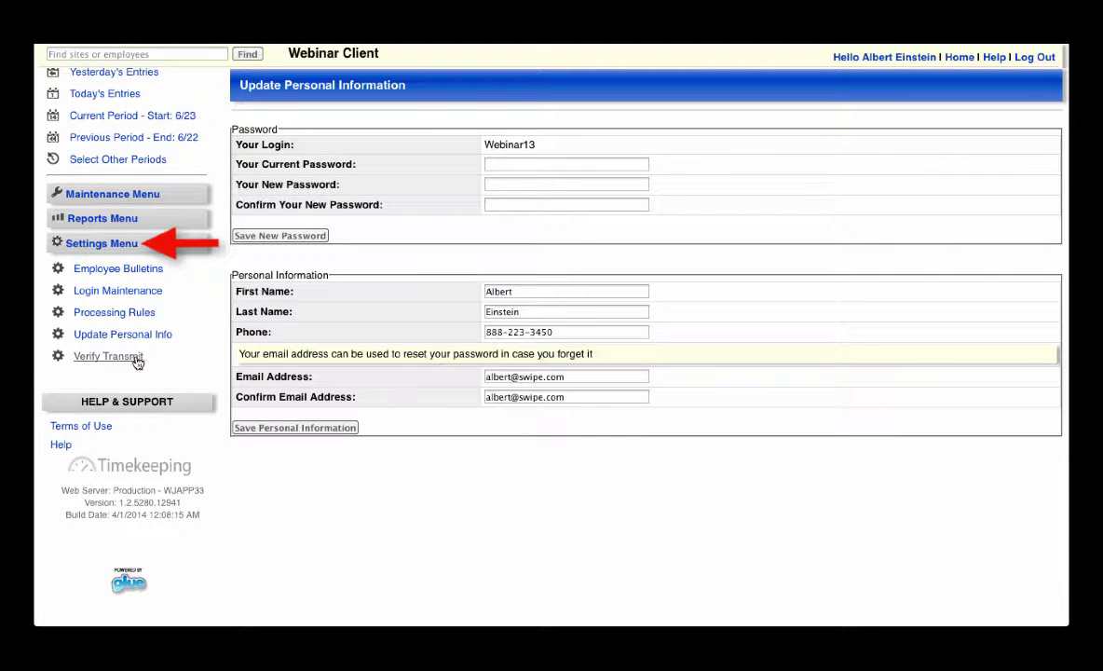
click(135, 360)
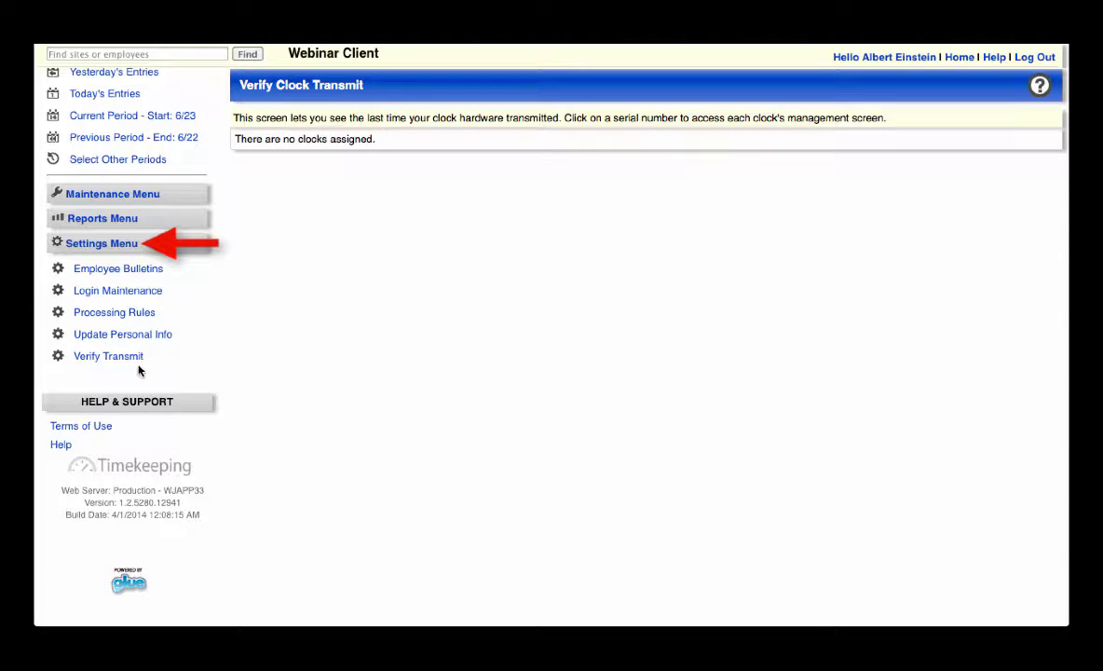
Step: Open the help site, view the "Add a Supervisor Login" article from the alphabetical titles and return to the article list
scroll(140, 387, down, 1)
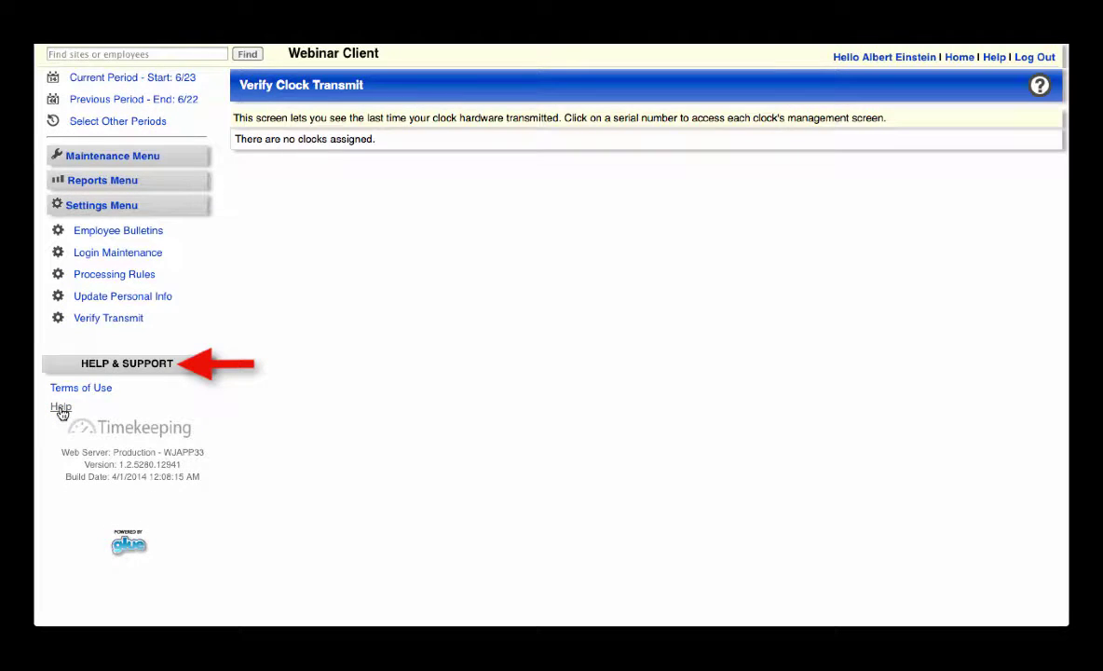
click(61, 408)
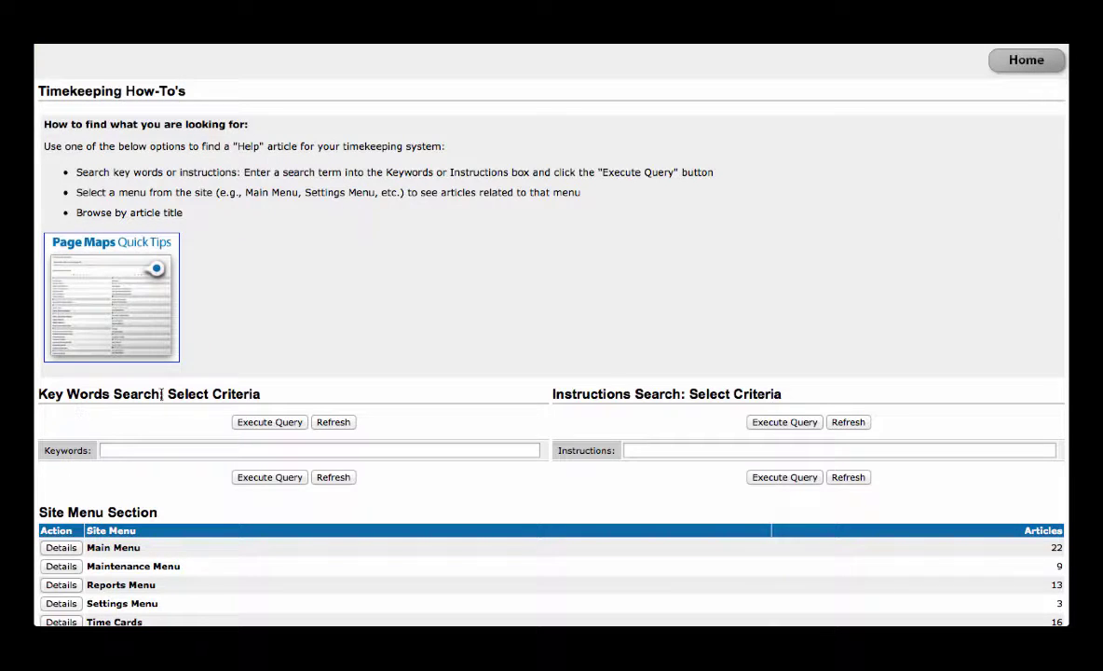
scroll(168, 398, down, 5)
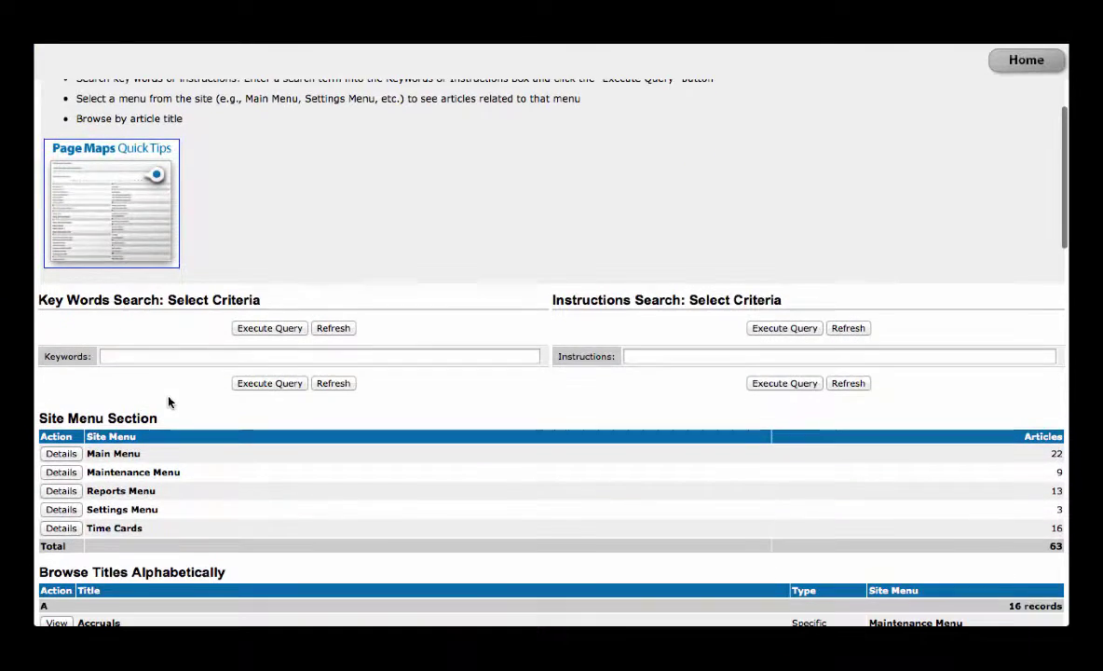
scroll(169, 403, down, 1)
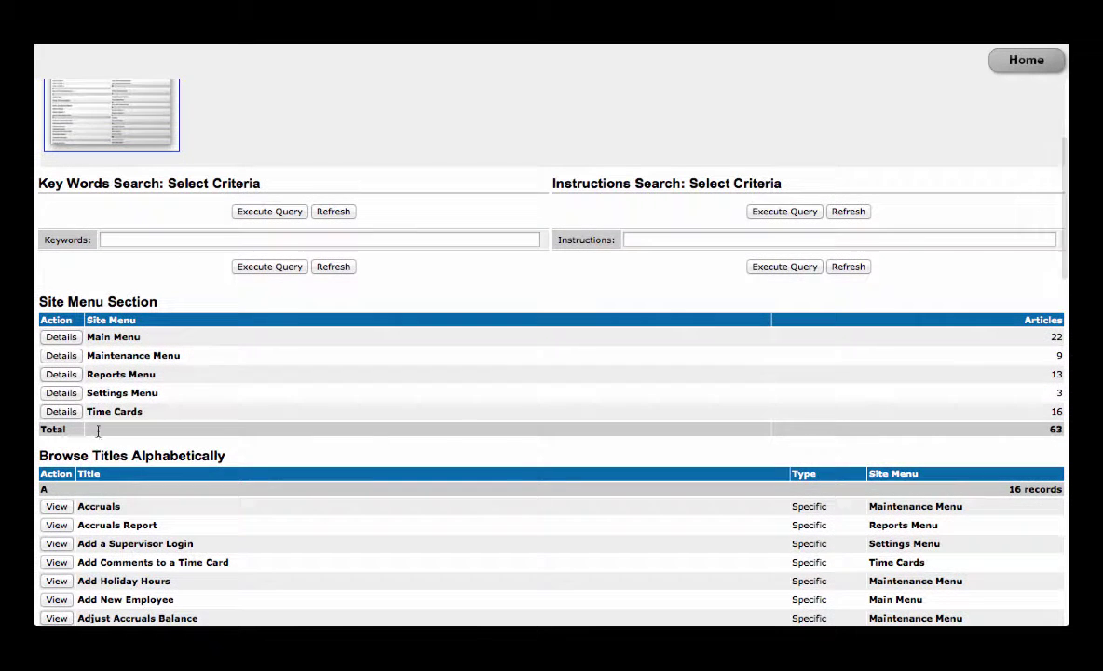
click(56, 544)
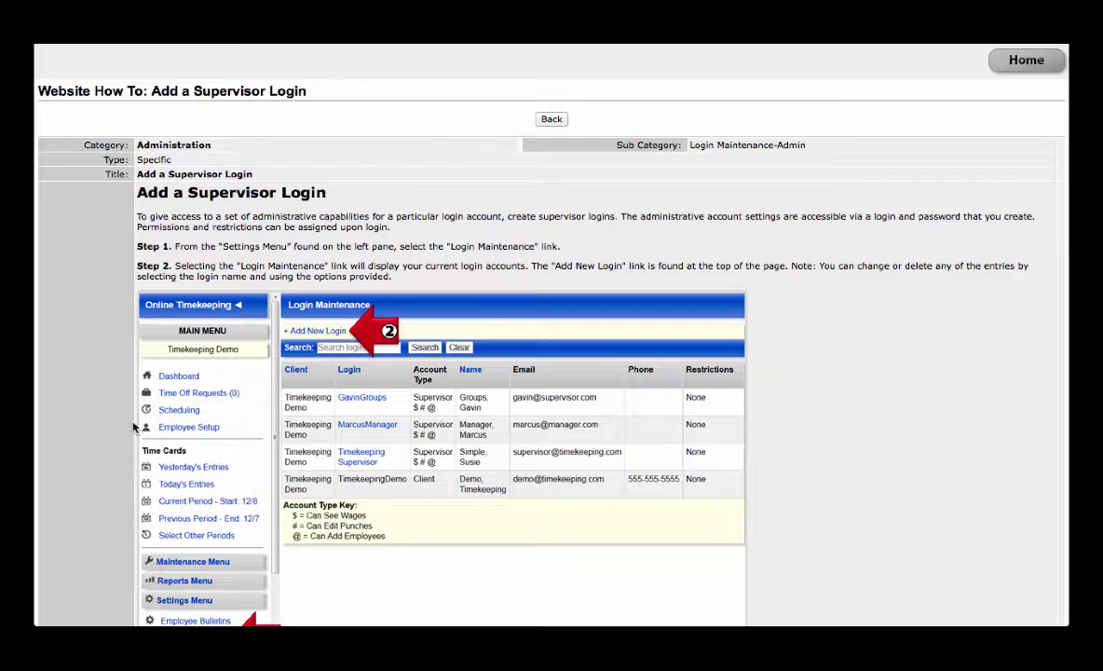
key(alt+Left)
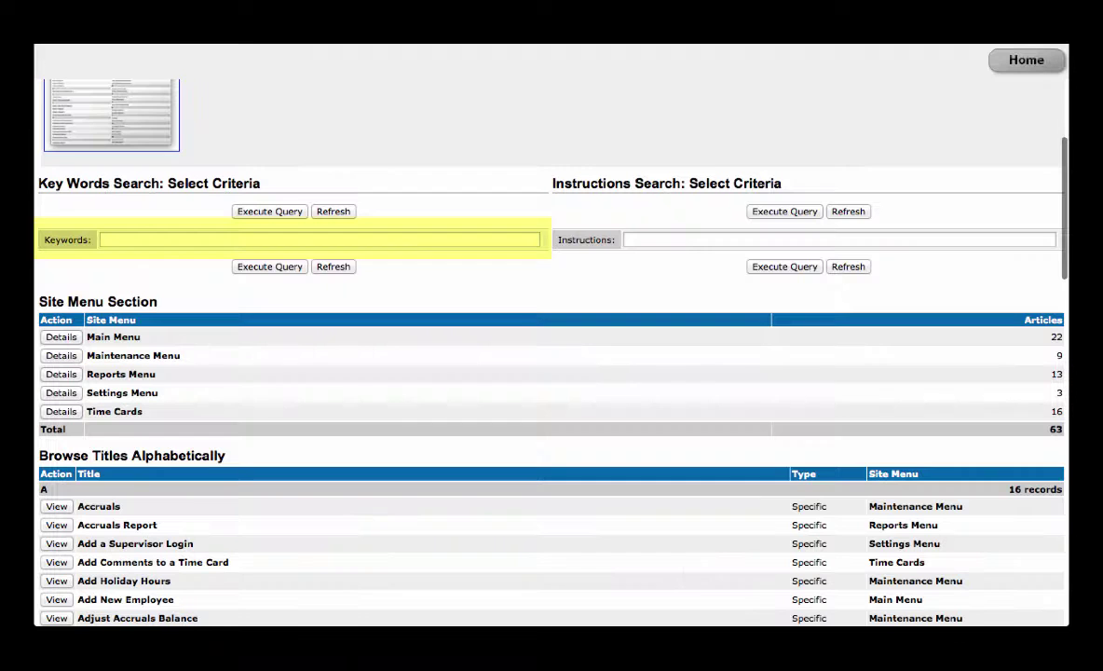
Step: Place the cursor in the help site's keyword search field, and open the Page Maps Quick Tips
click(136, 240)
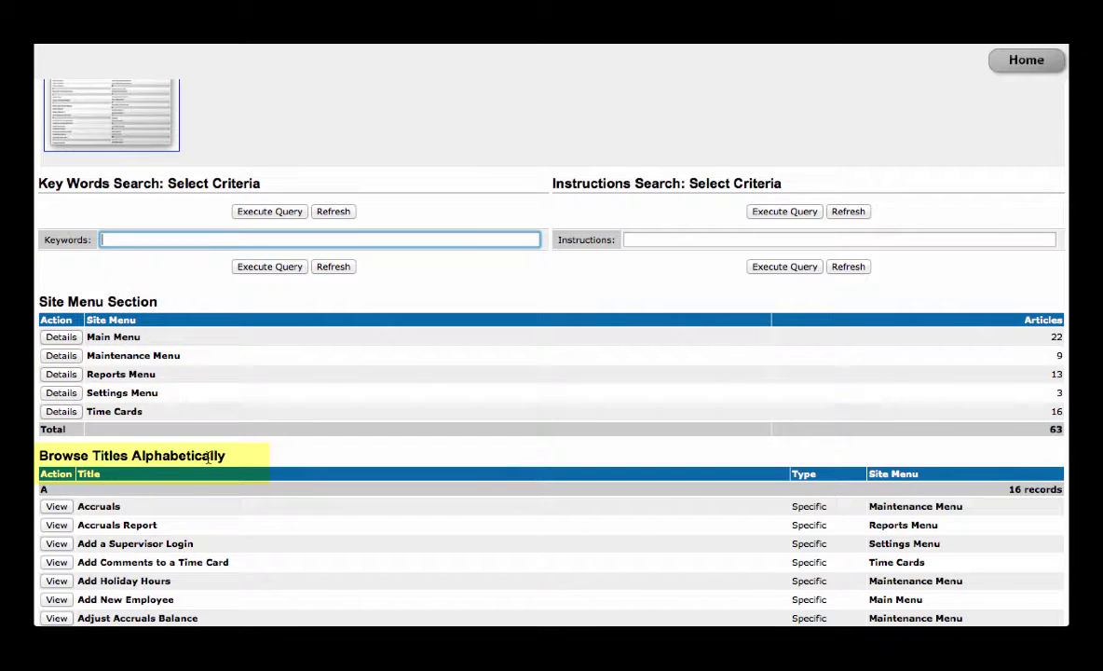
scroll(179, 325, up, 3)
click(130, 245)
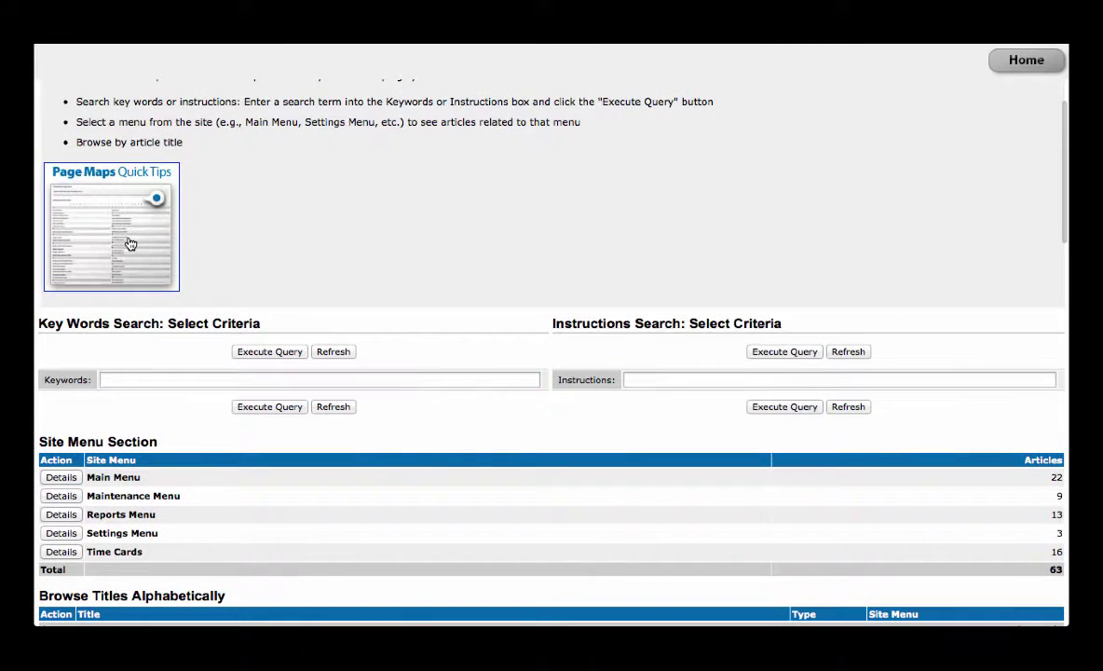